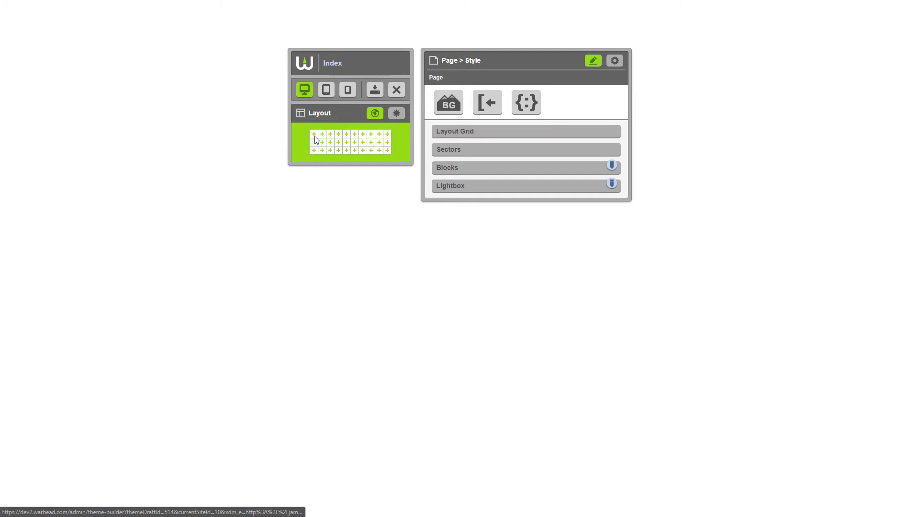
- Create a sector across the first five columns of the layout and add an Image block with logo.png and title "Jameson Photography"
click(314, 139)
drag(314, 141, 346, 145)
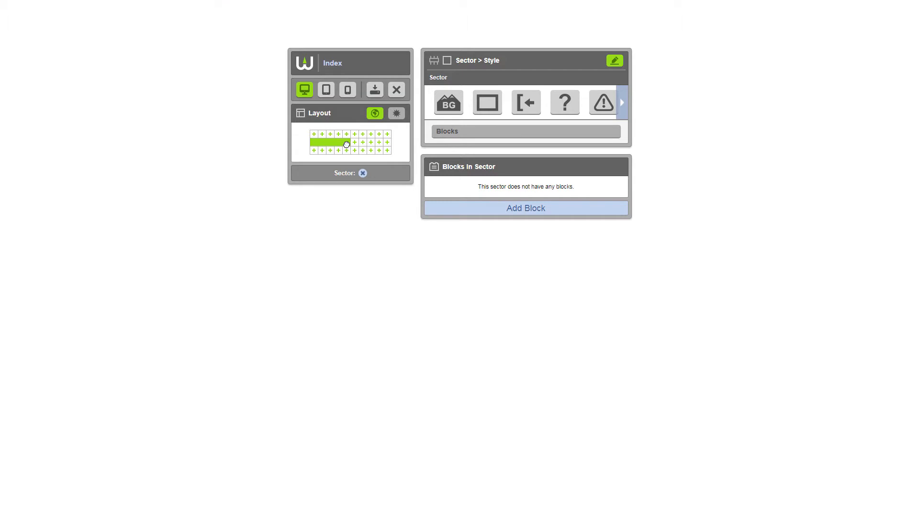
click(432, 213)
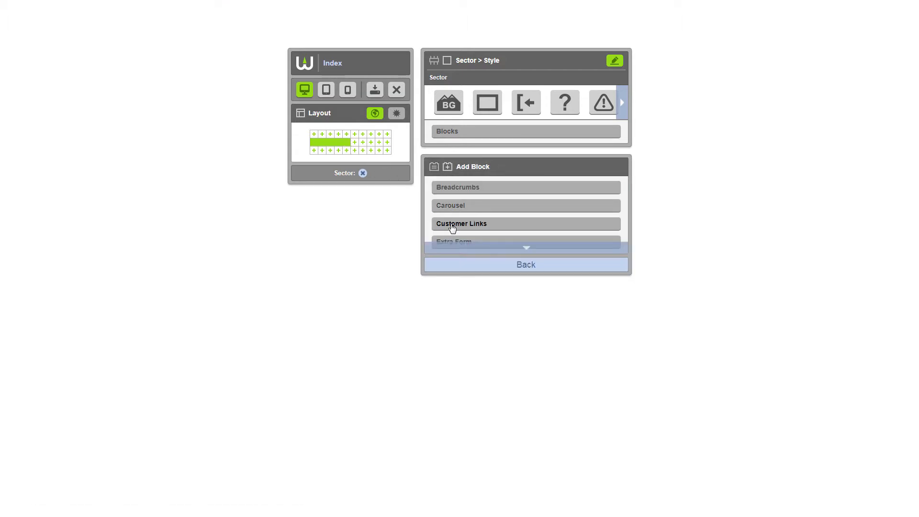
mouse_move(458, 245)
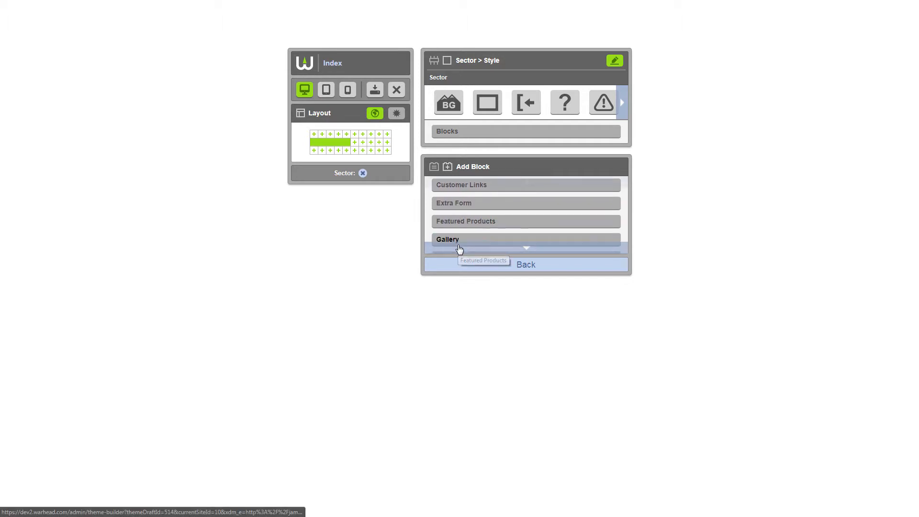
click(456, 232)
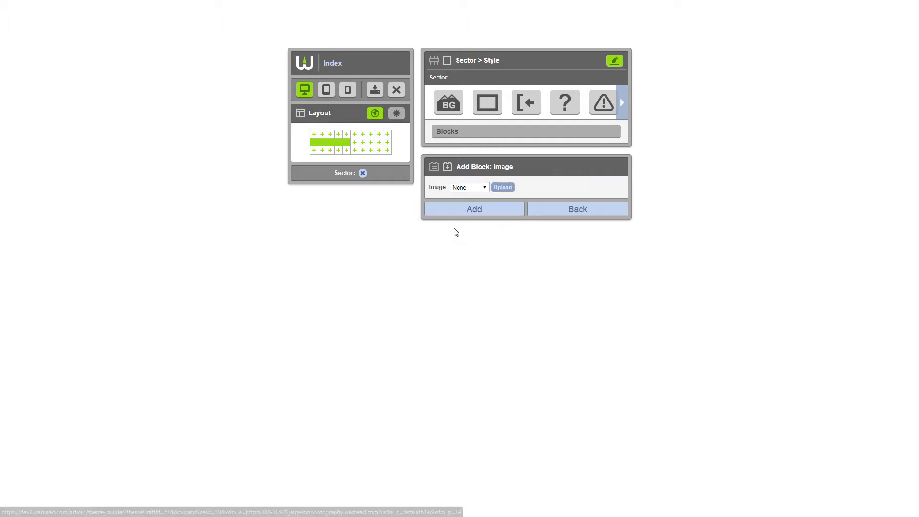
click(461, 187)
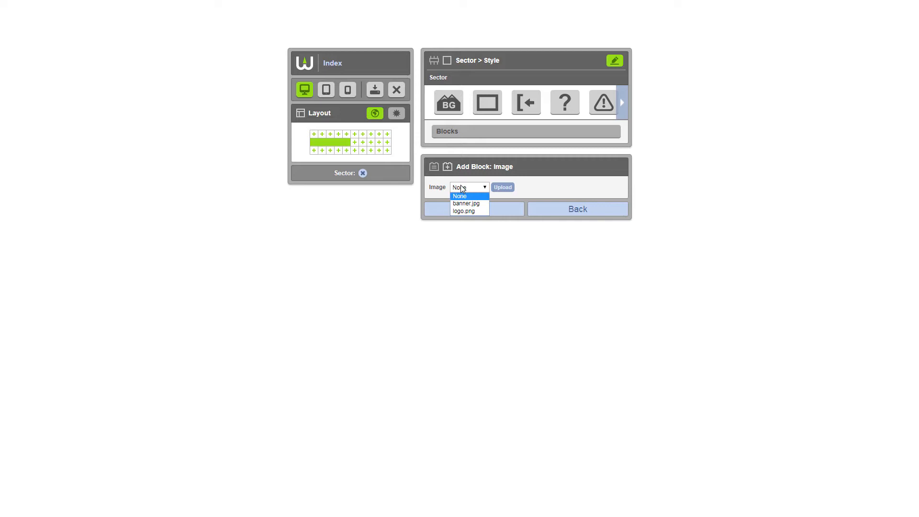
click(464, 208)
click(465, 216)
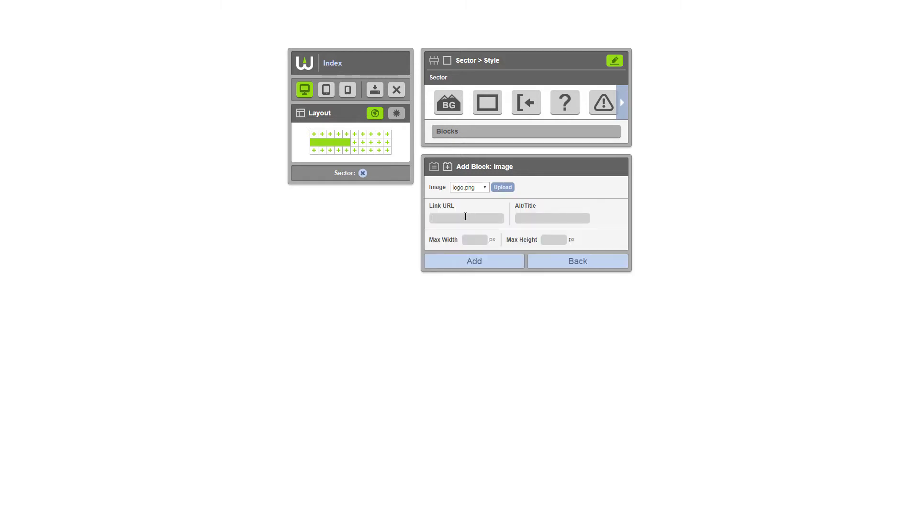
click(528, 216)
text(Jameson Photography)
click(498, 262)
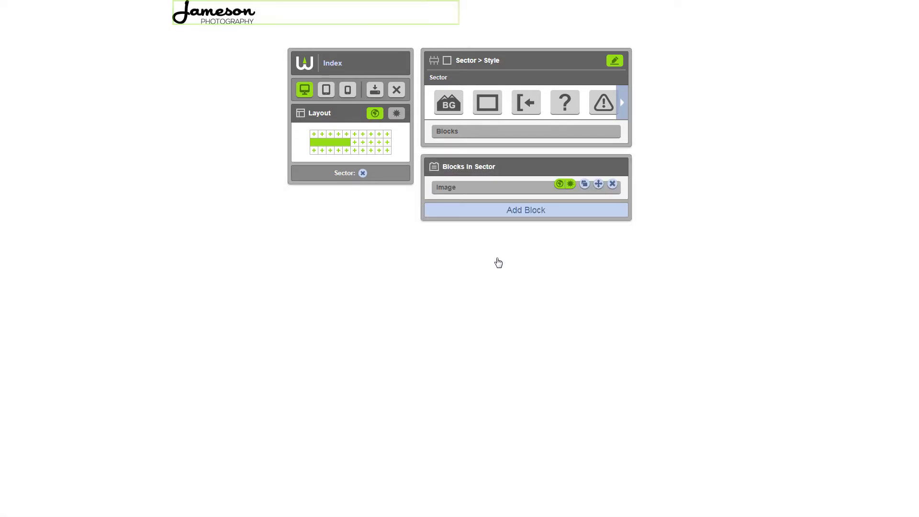
- Set a 20 px margin on all sides of the logo's Image block
click(473, 185)
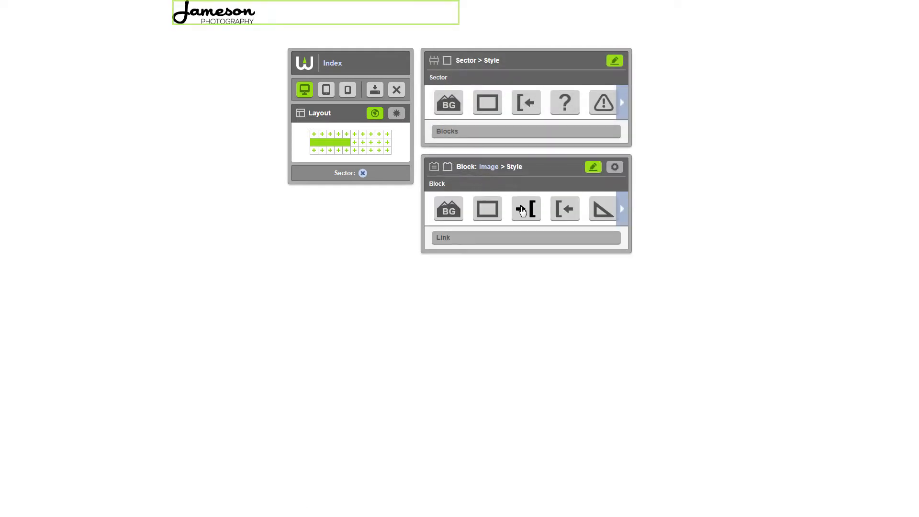
click(521, 210)
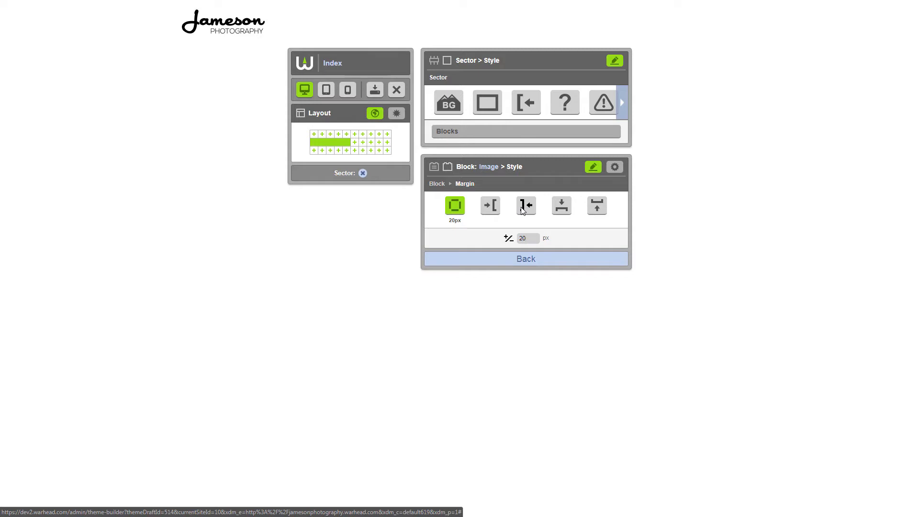
- Create a sector across the remaining five columns of the logo's row and add a Menu block with the Extra Pages group
click(354, 142)
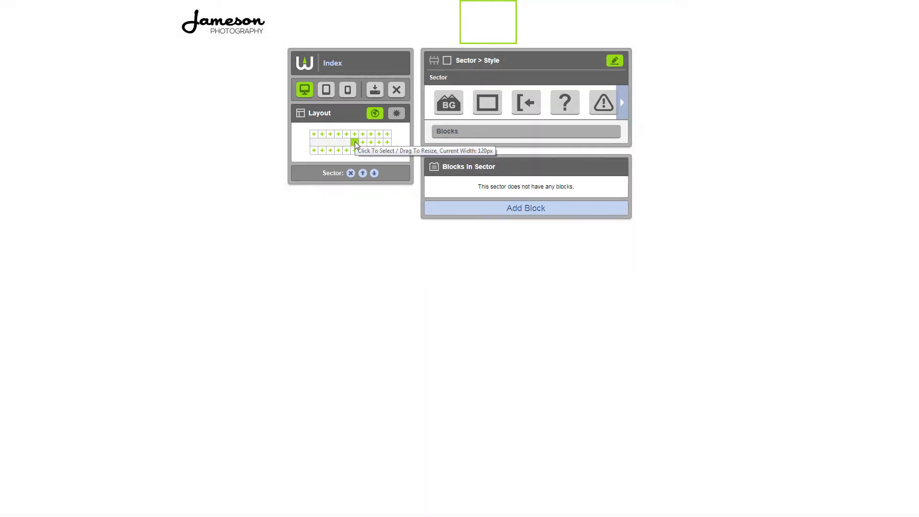
drag(355, 142, 387, 144)
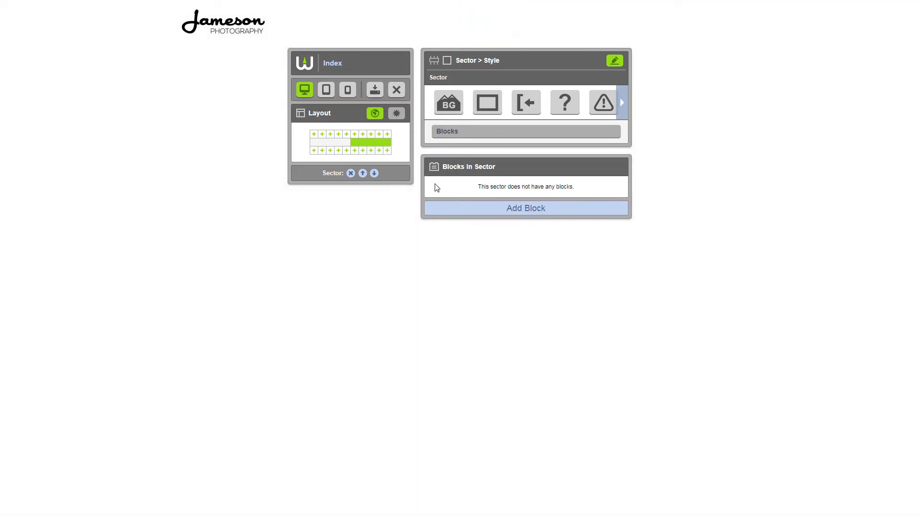
click(444, 207)
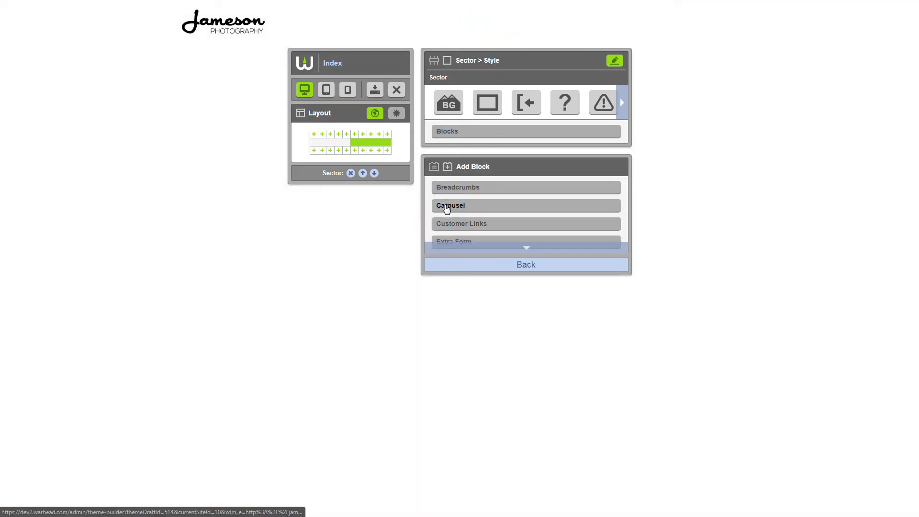
mouse_move(452, 243)
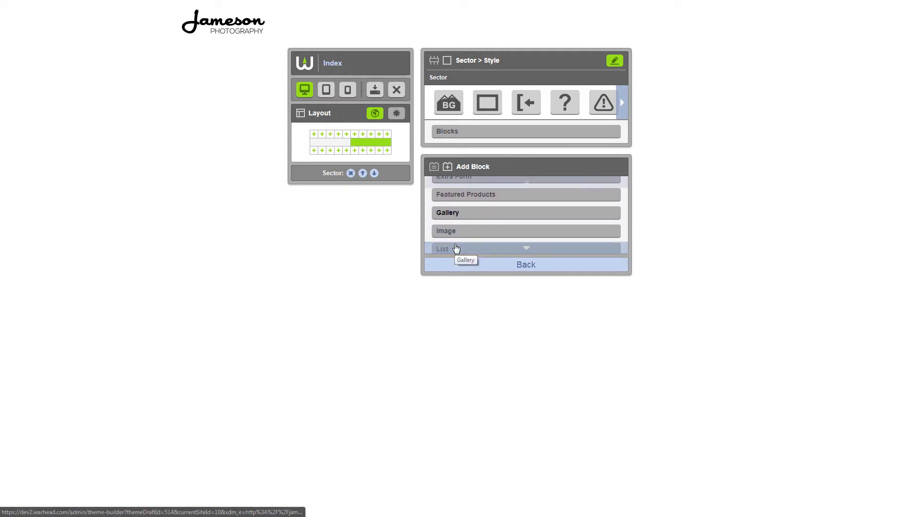
click(452, 236)
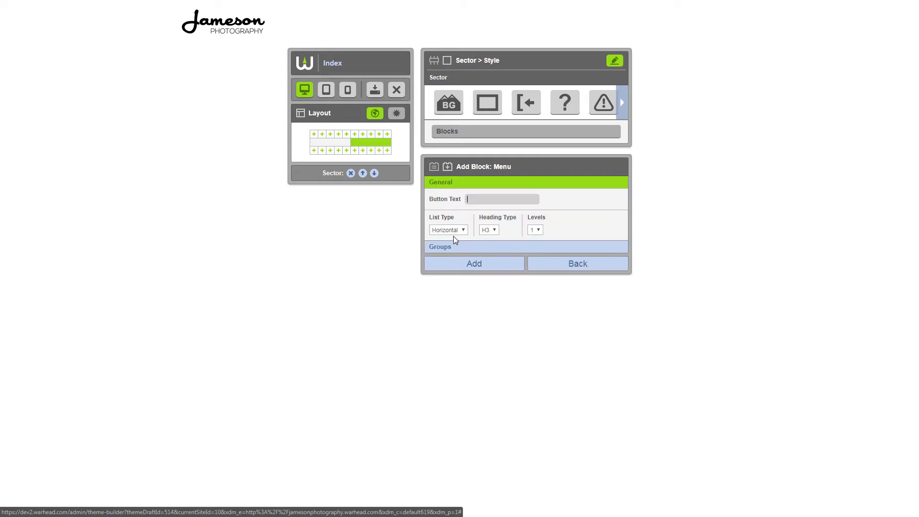
click(455, 246)
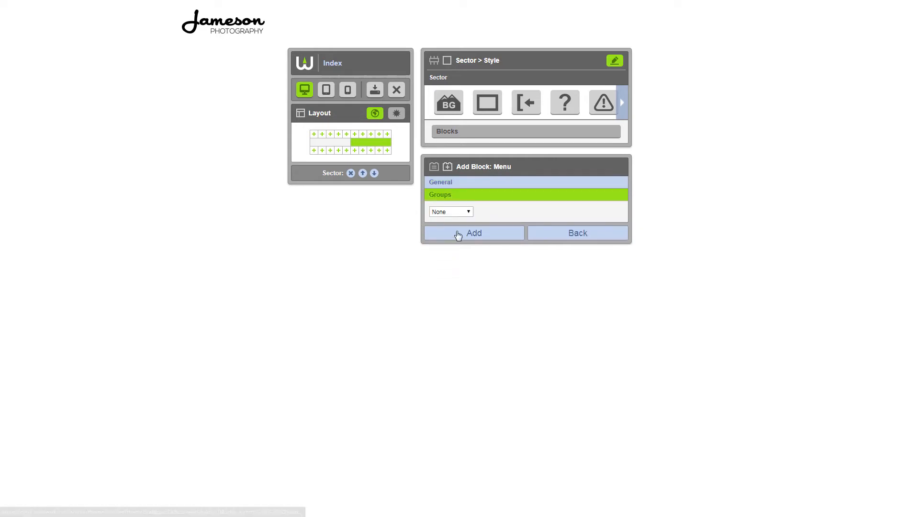
click(450, 213)
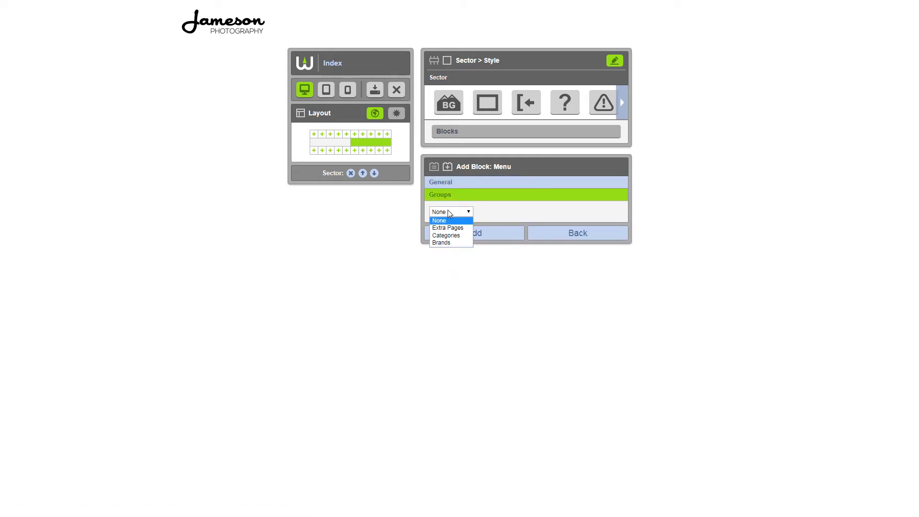
click(453, 229)
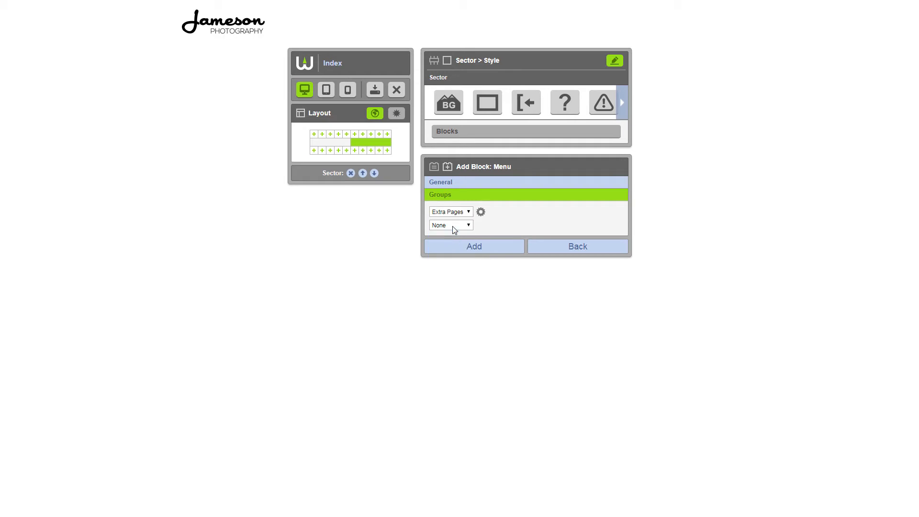
click(468, 245)
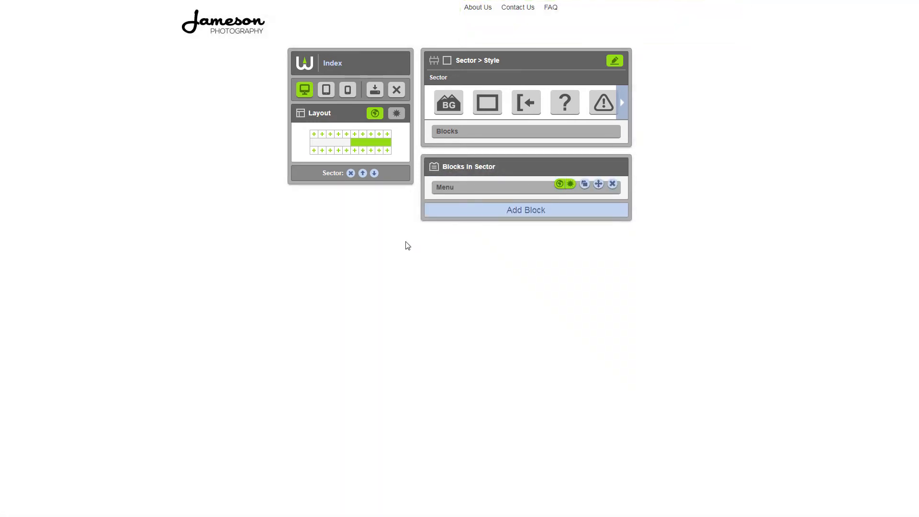
- Set the Menu block's right margin to 20 px and add a top margin to lower it
click(444, 187)
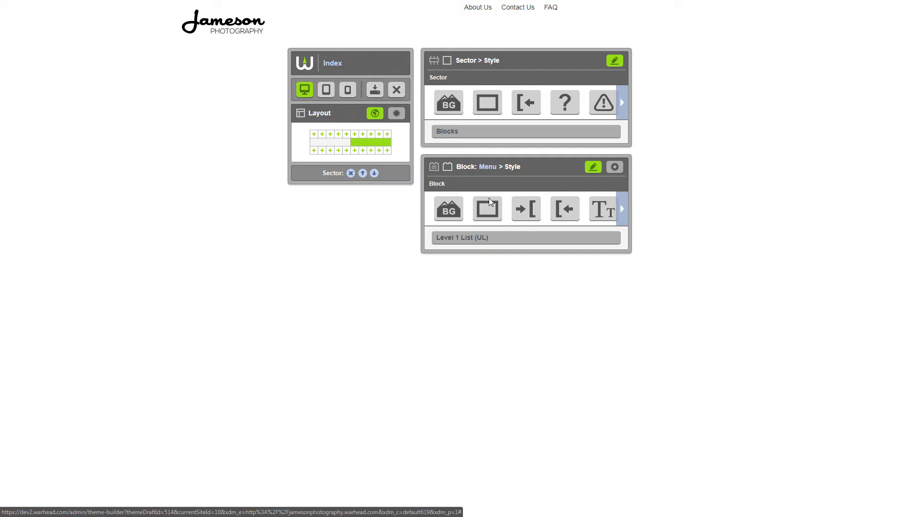
click(525, 208)
click(528, 210)
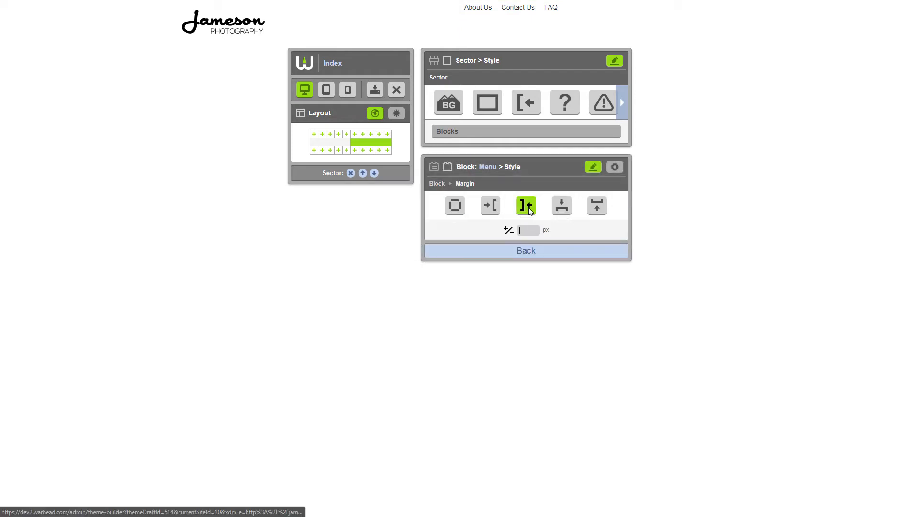
text(20)
click(561, 207)
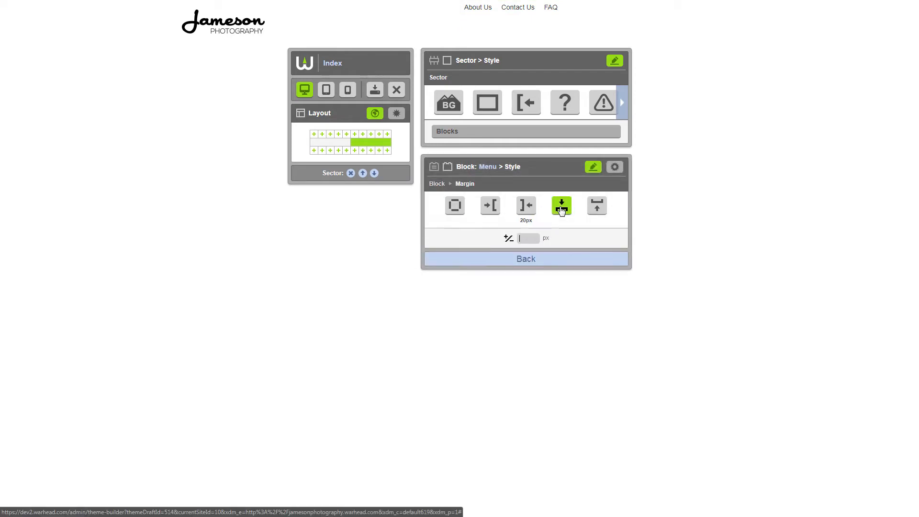
click(537, 260)
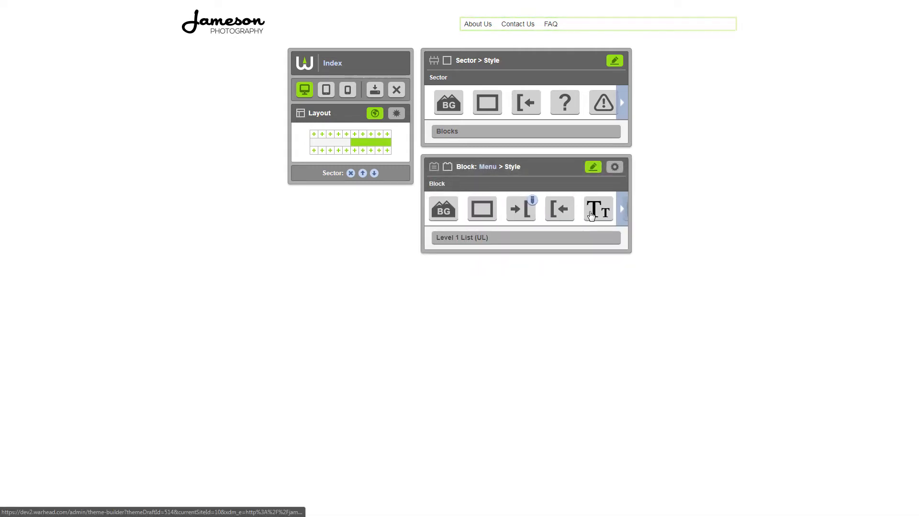
- Make the Menu block's text uppercase and right-aligned, and preview the page with the builder panels collapsed
click(592, 211)
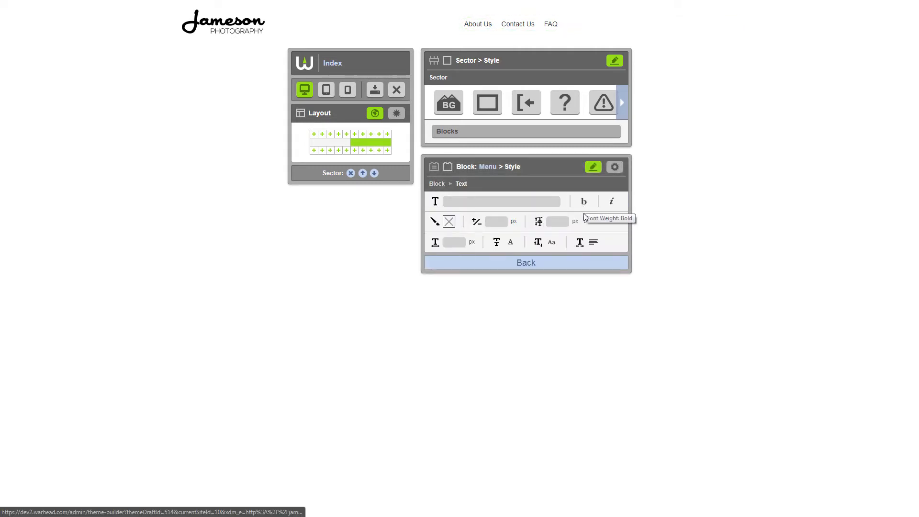
click(552, 243)
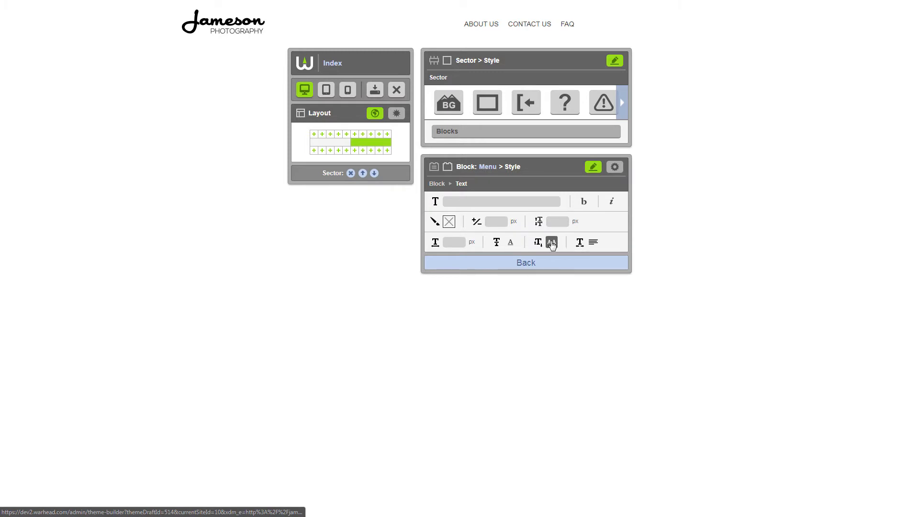
click(591, 243)
click(592, 243)
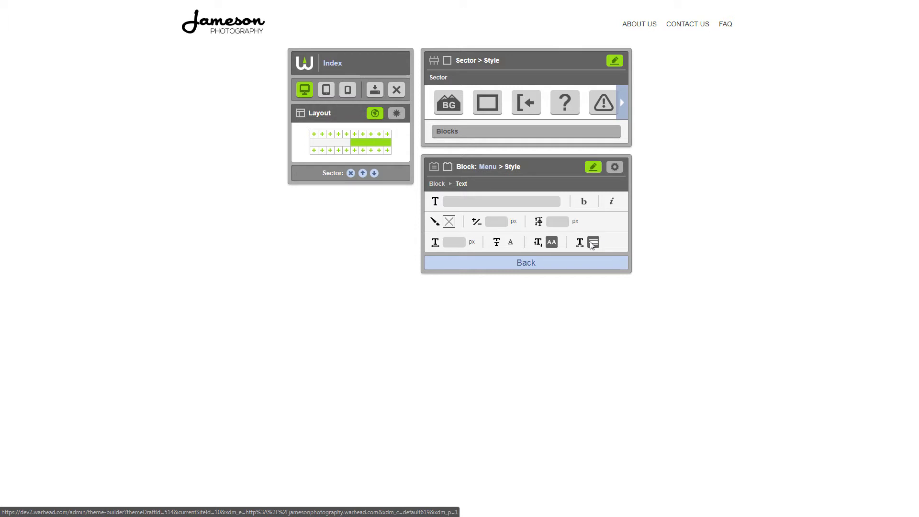
click(304, 62)
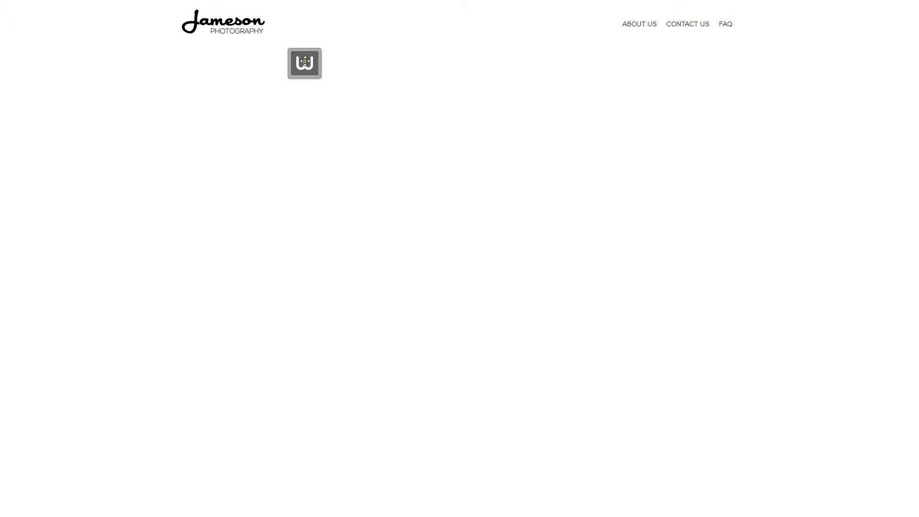
click(305, 61)
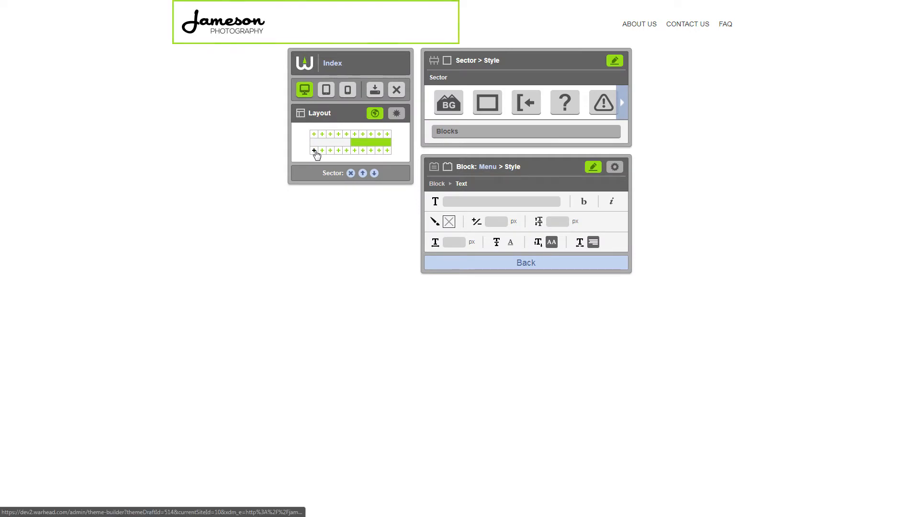
- Create a full-width sector below the header row and add a Page Content block showing the Banner content on the Index page
click(315, 151)
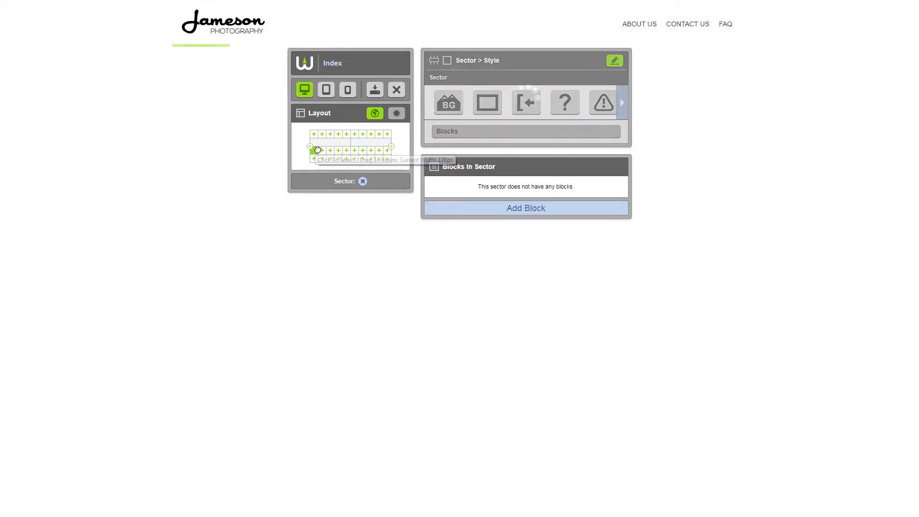
drag(315, 151, 386, 151)
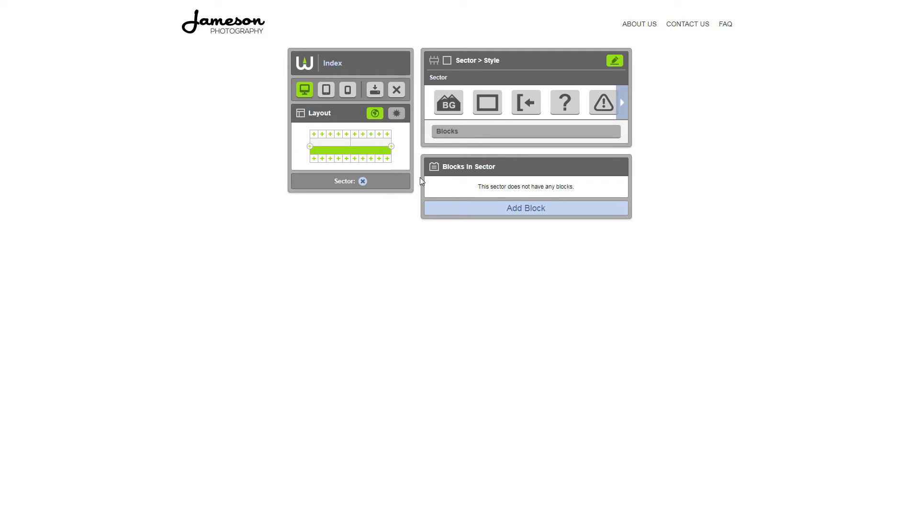
click(440, 207)
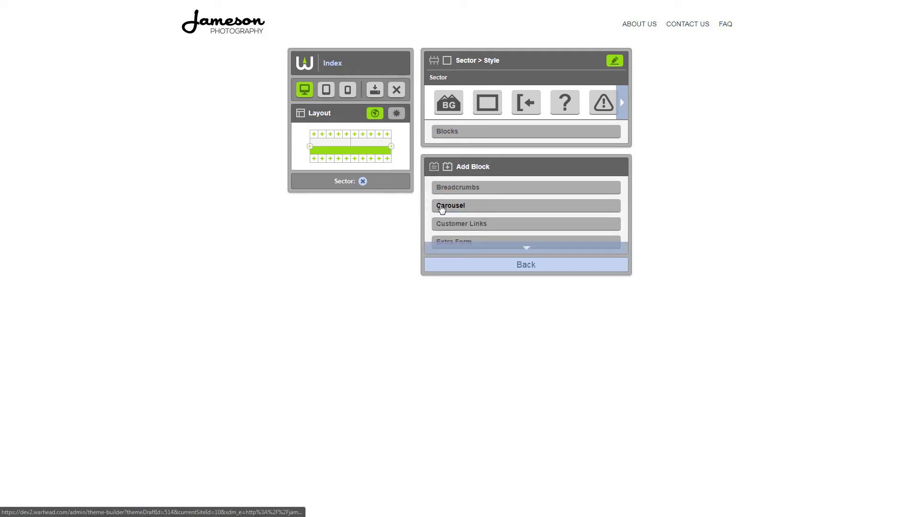
mouse_move(453, 247)
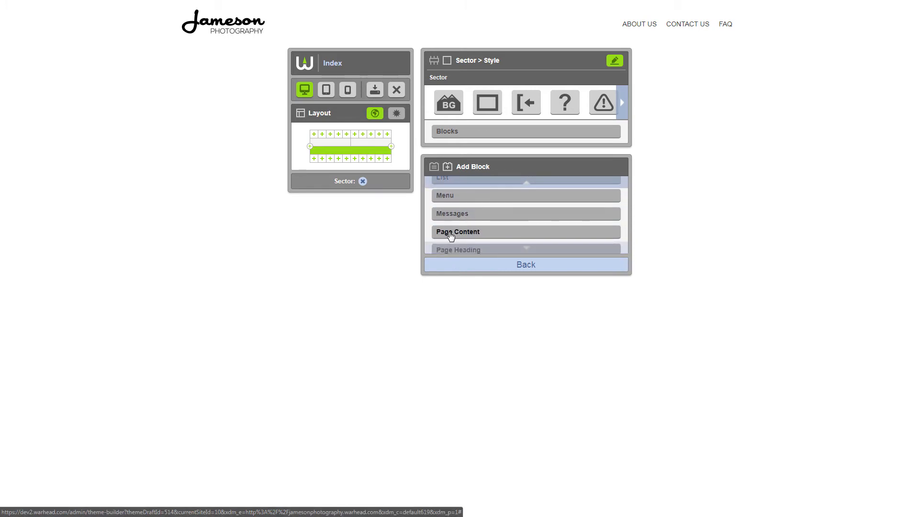
click(449, 234)
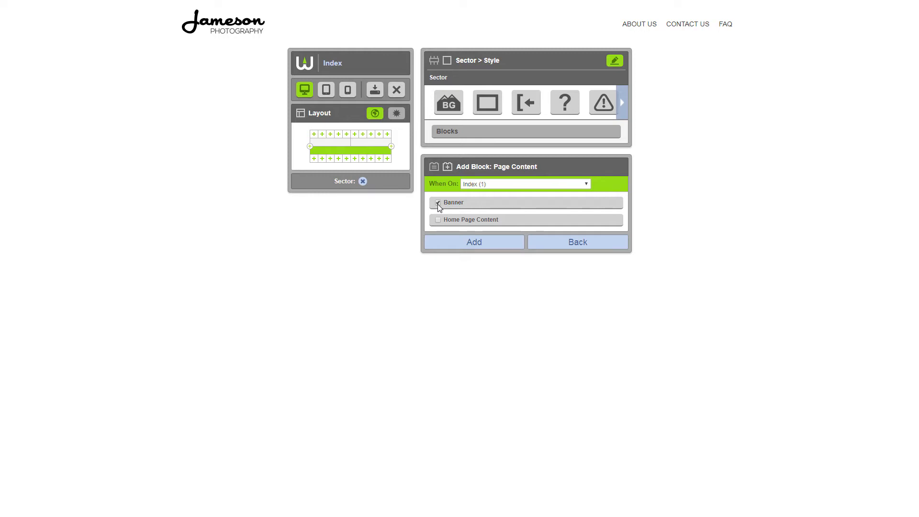
click(450, 242)
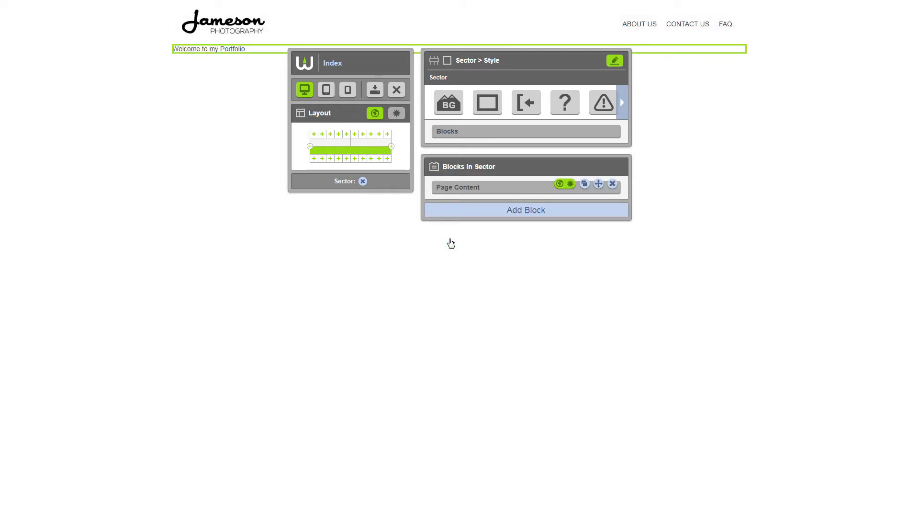
- Set the top and bottom margins of the Page Content block's Banner element to 275 px each
click(449, 186)
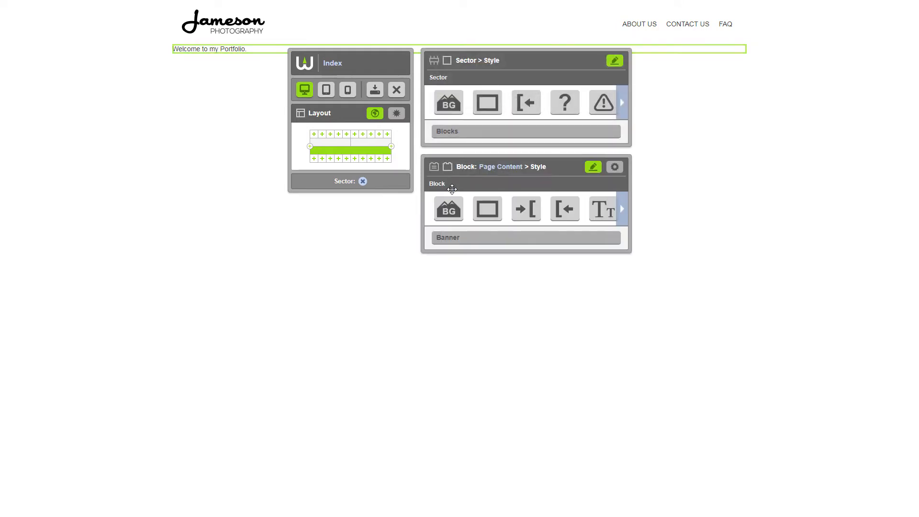
click(466, 238)
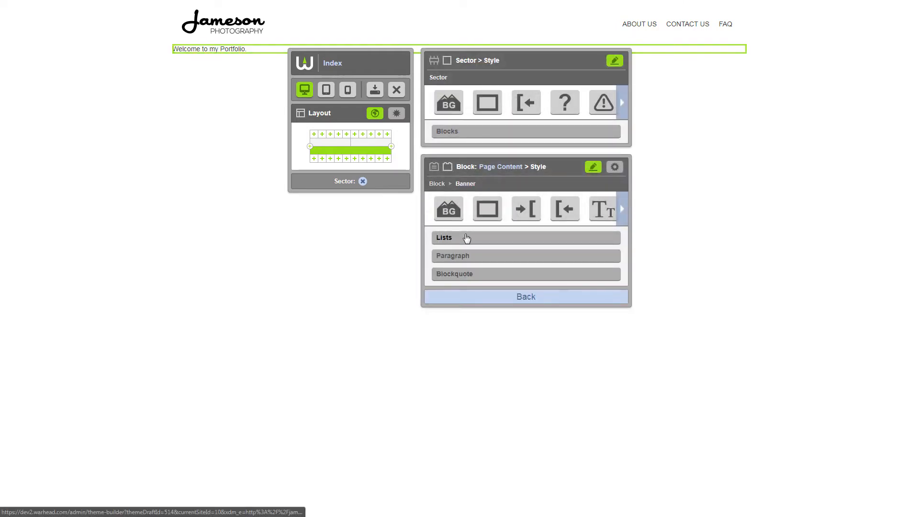
click(521, 213)
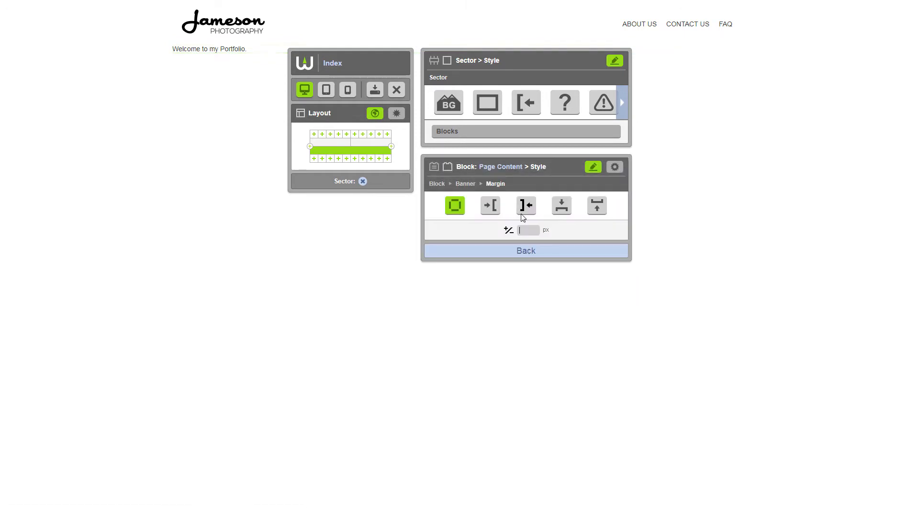
click(561, 208)
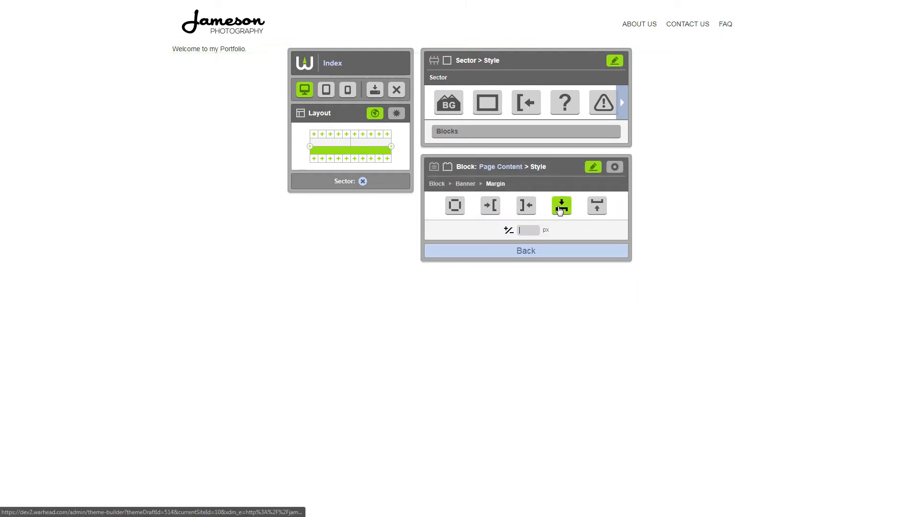
text(275)
click(593, 205)
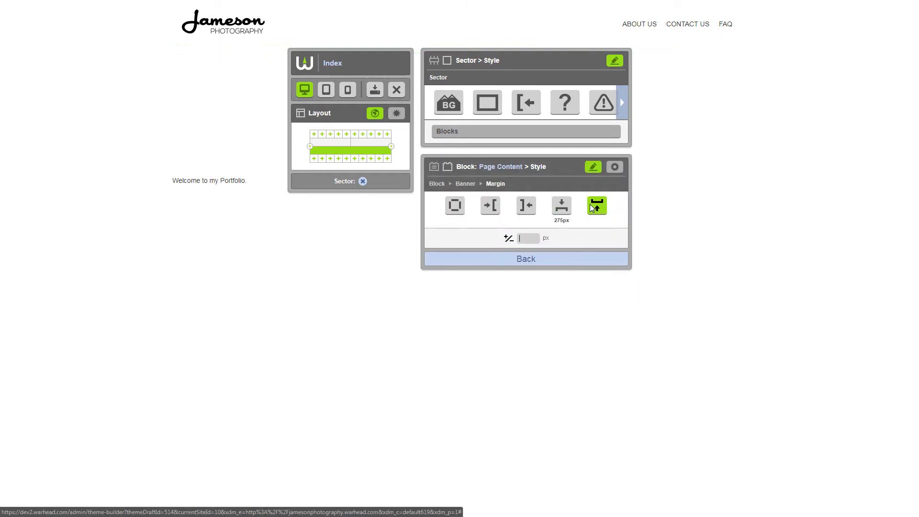
text(275)
click(532, 261)
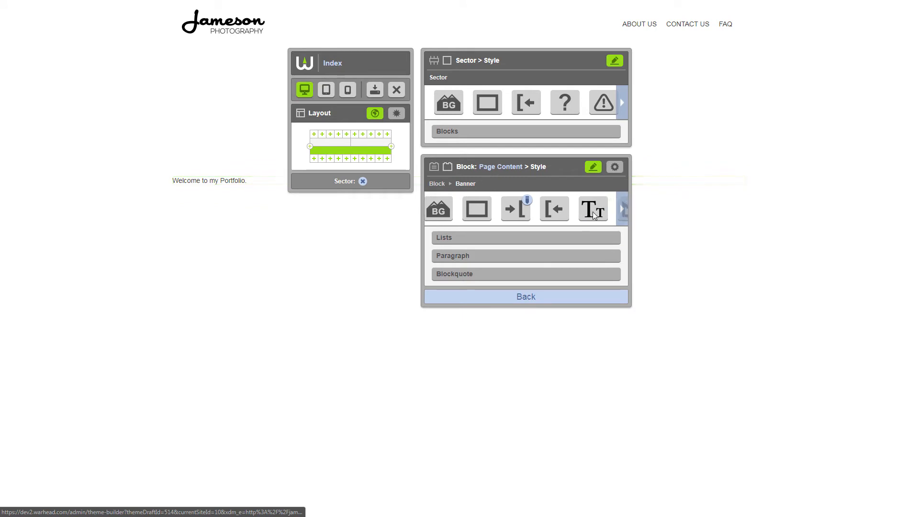
- Style the Banner text at 40 px, bold, centre-aligned and white (#ffffff)
click(593, 213)
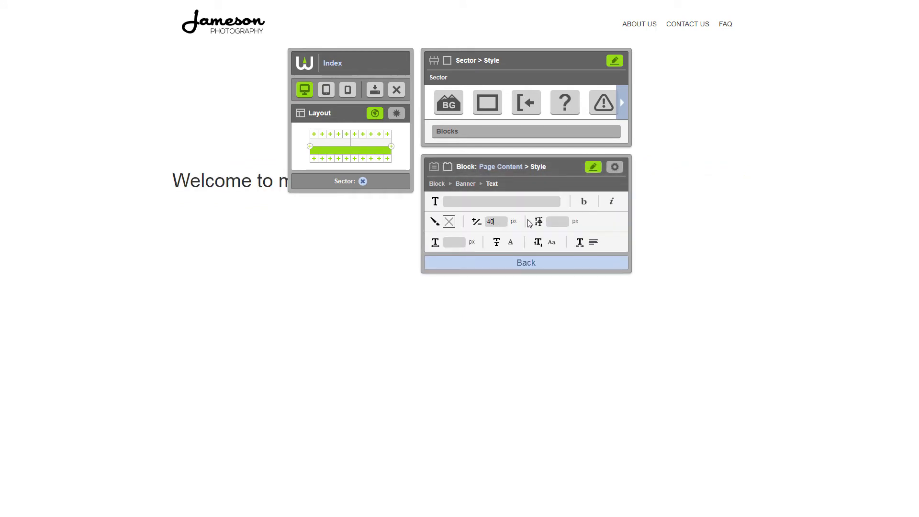
click(584, 203)
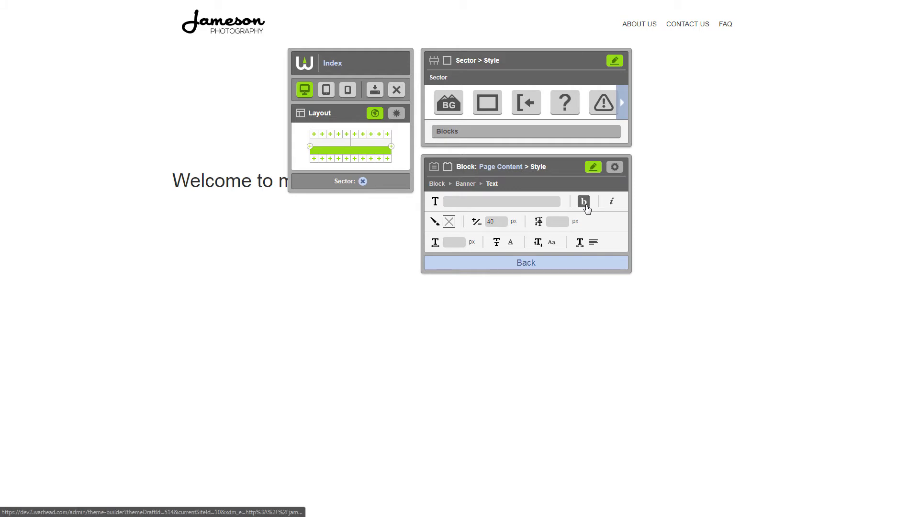
click(593, 243)
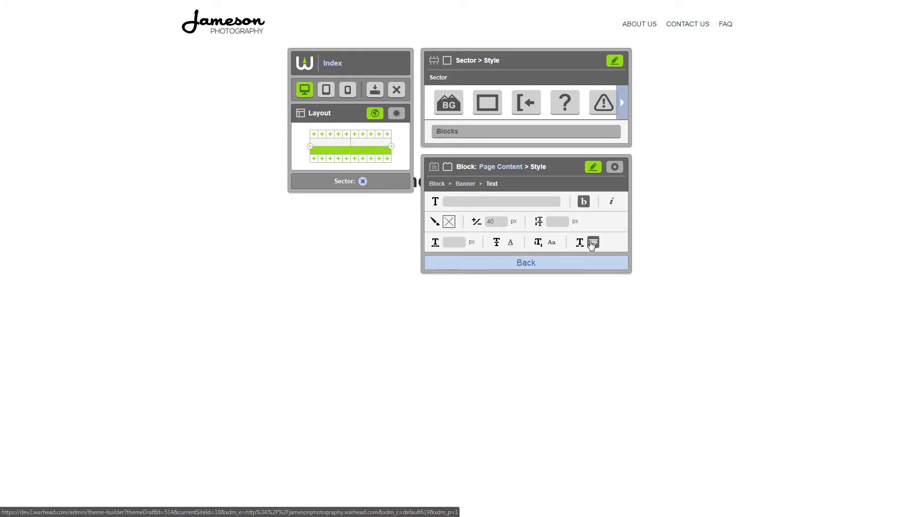
click(450, 222)
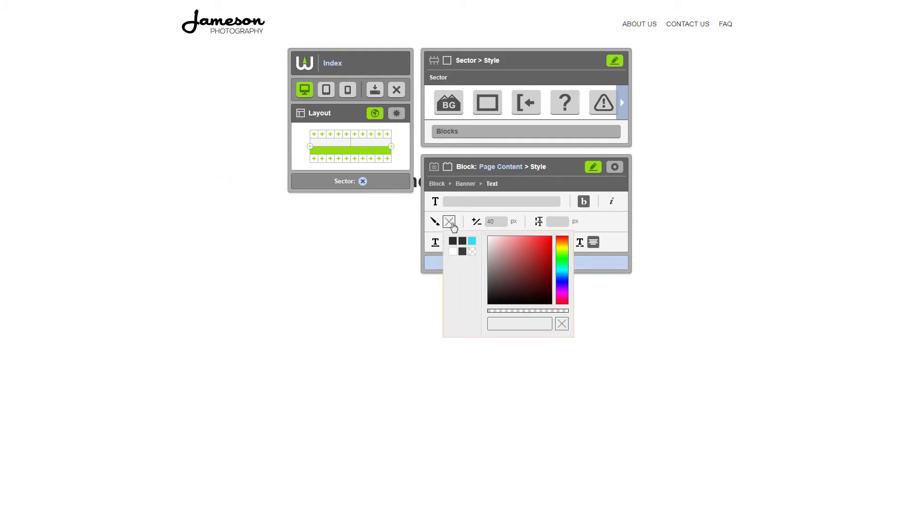
click(452, 253)
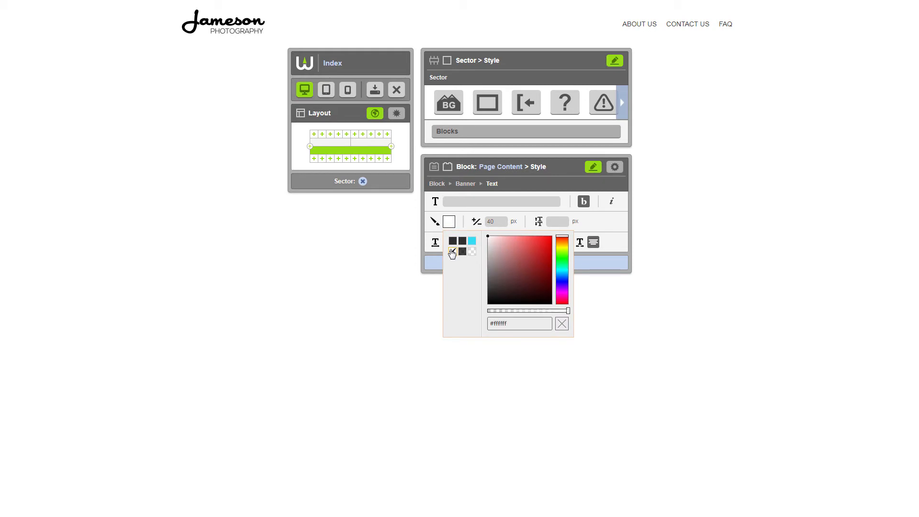
click(430, 226)
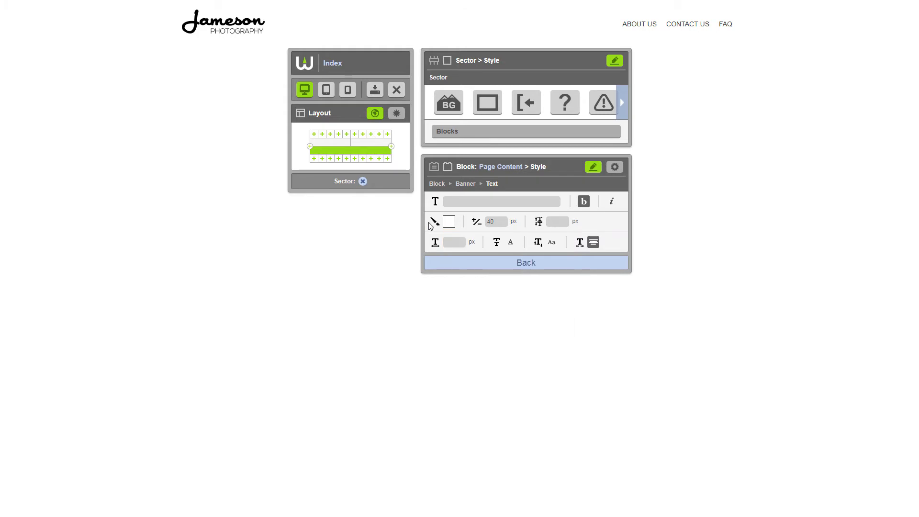
- Give the banner's row the background image banner.jpg, set to Don't Repeat and positioned Center Center
click(433, 63)
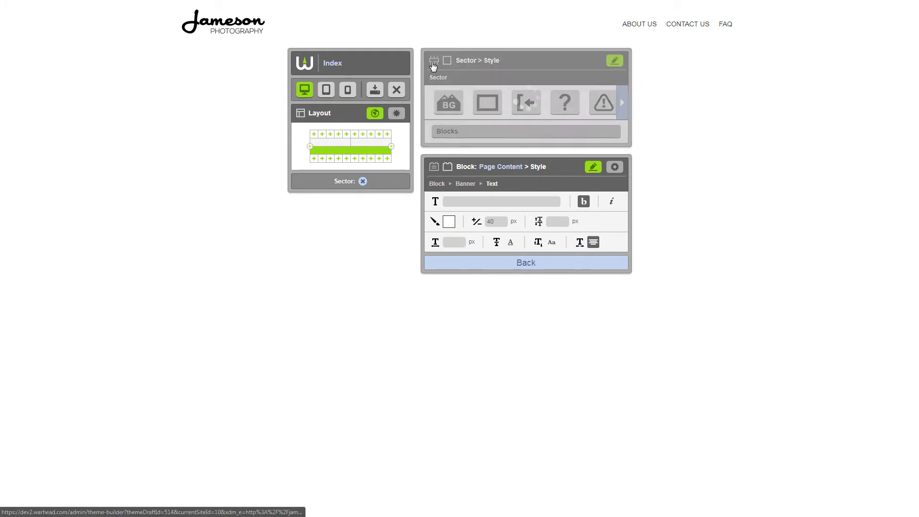
click(449, 103)
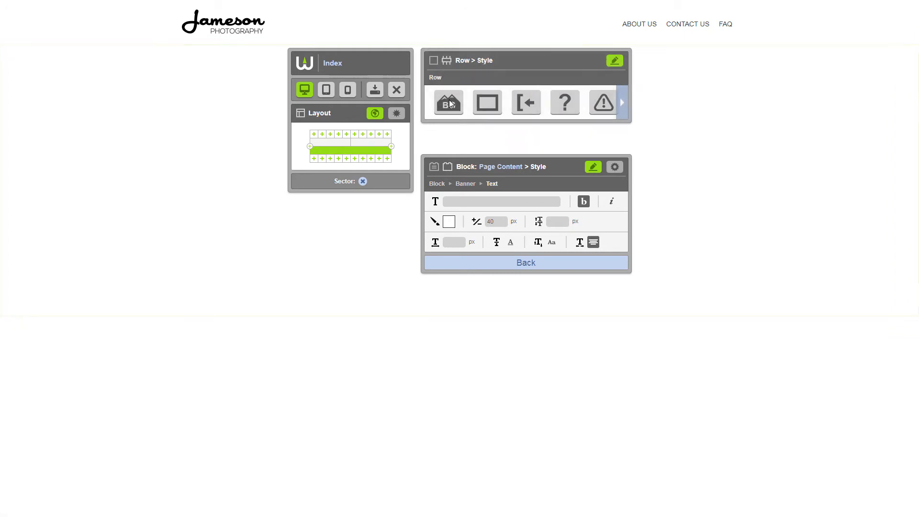
click(488, 117)
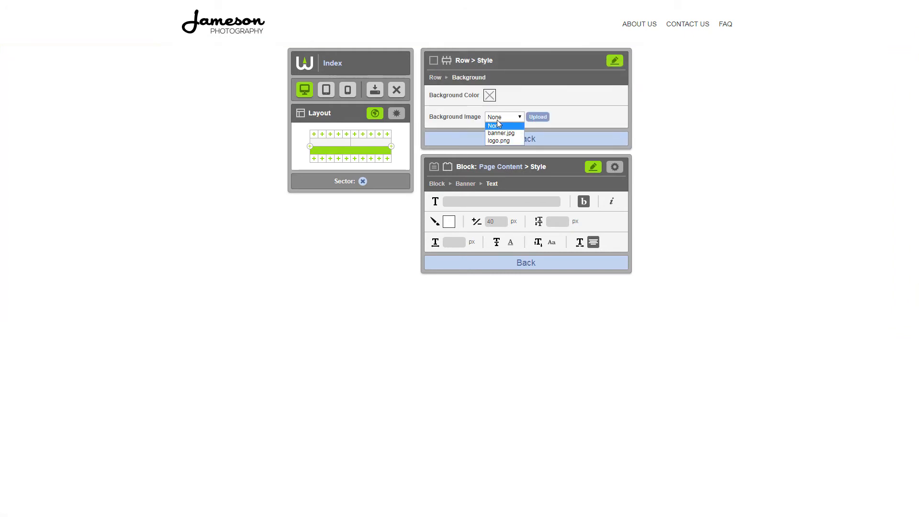
click(501, 133)
click(502, 139)
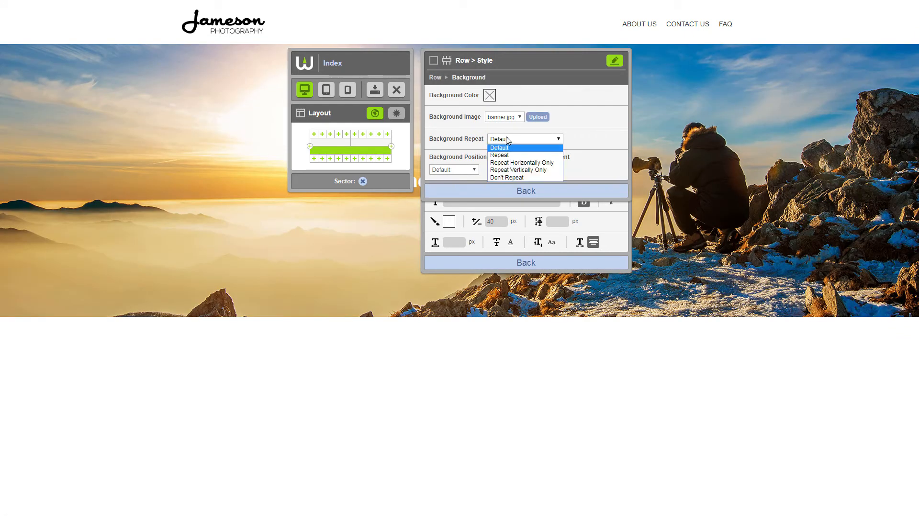
click(506, 177)
click(461, 170)
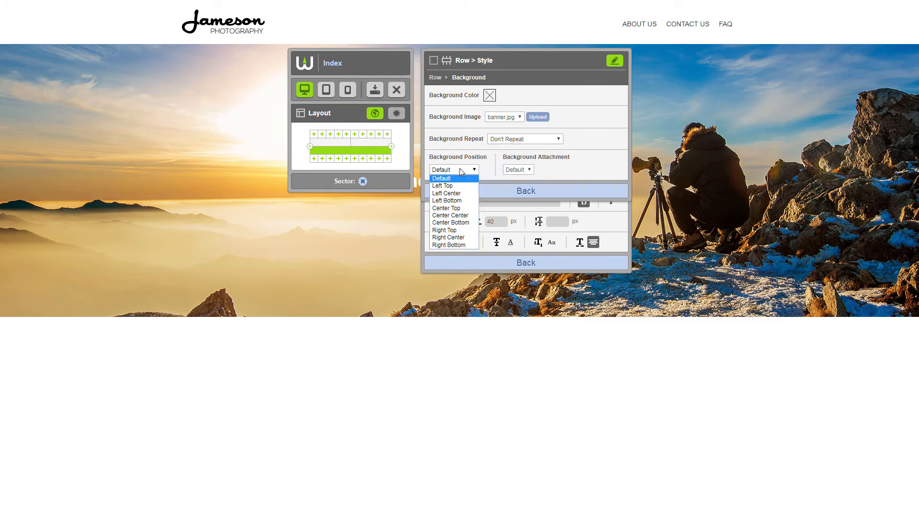
click(460, 215)
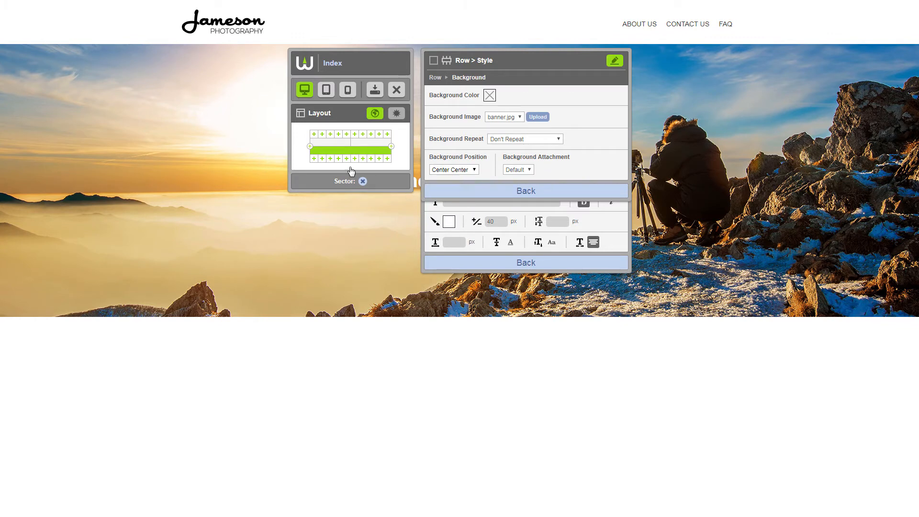
- Create a full-width sector below the banner row and add a Page Content block showing Home Page Content on the Index page
click(319, 158)
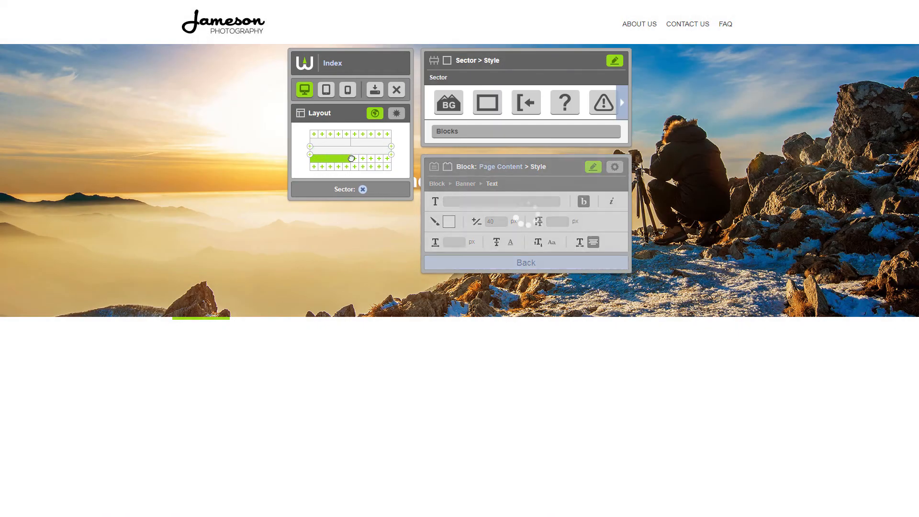
drag(351, 159, 387, 158)
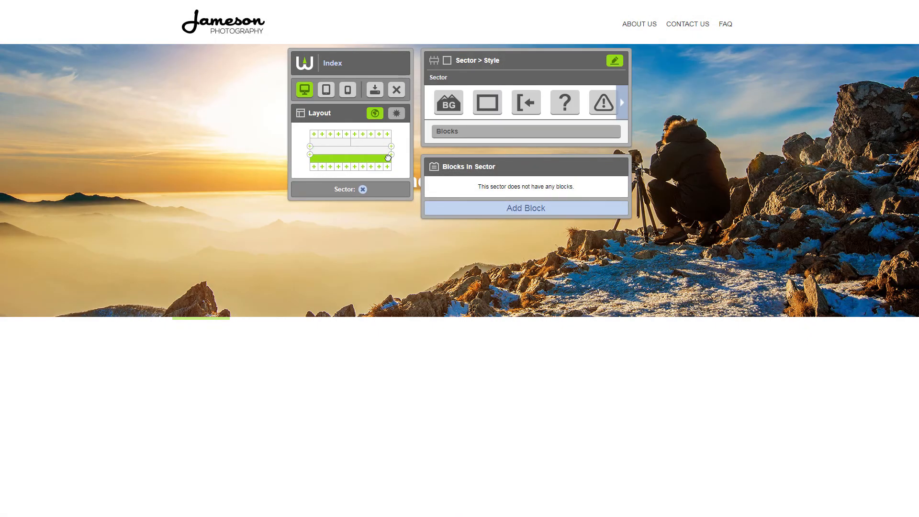
click(449, 208)
mouse_move(459, 249)
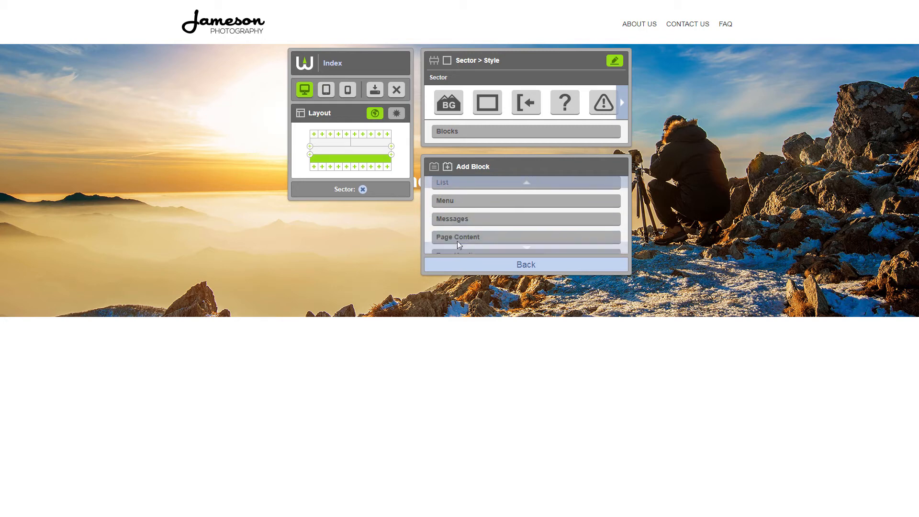
click(455, 234)
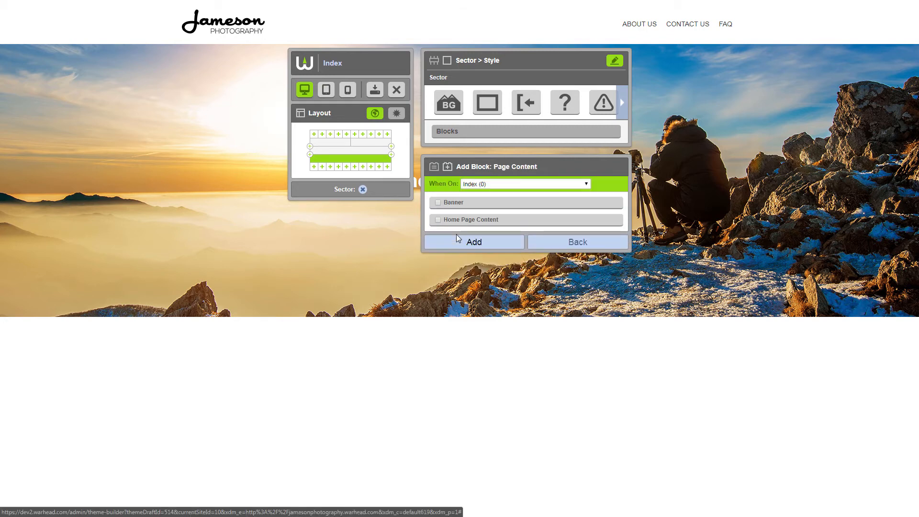
click(454, 220)
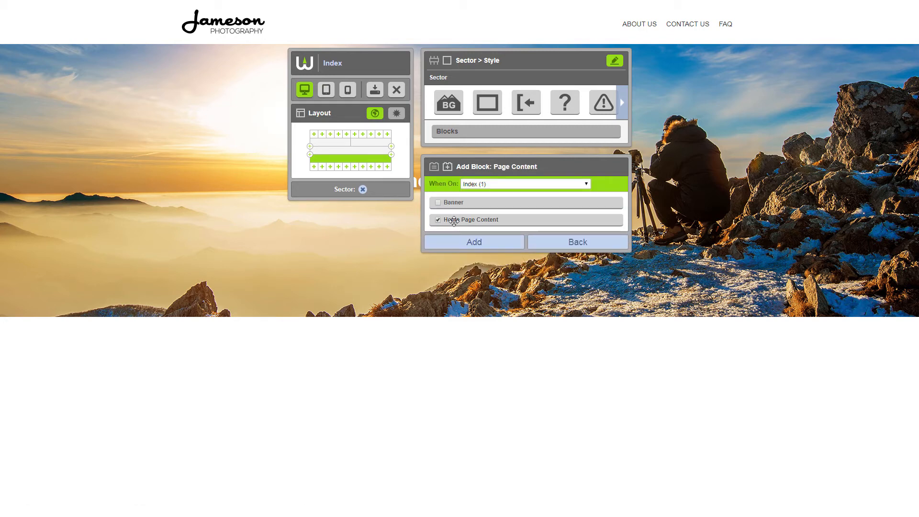
click(471, 241)
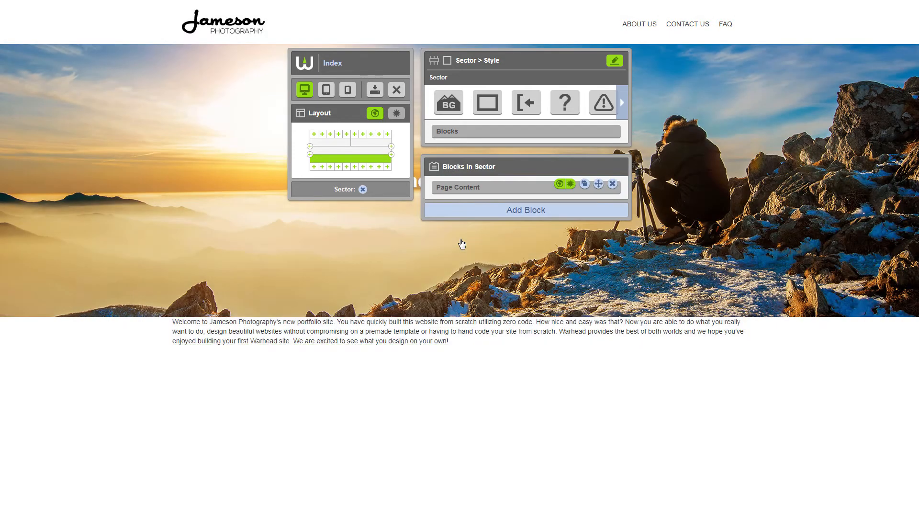
- Set a 100 px margin on all sides of the new block's Home Page Content element
click(465, 186)
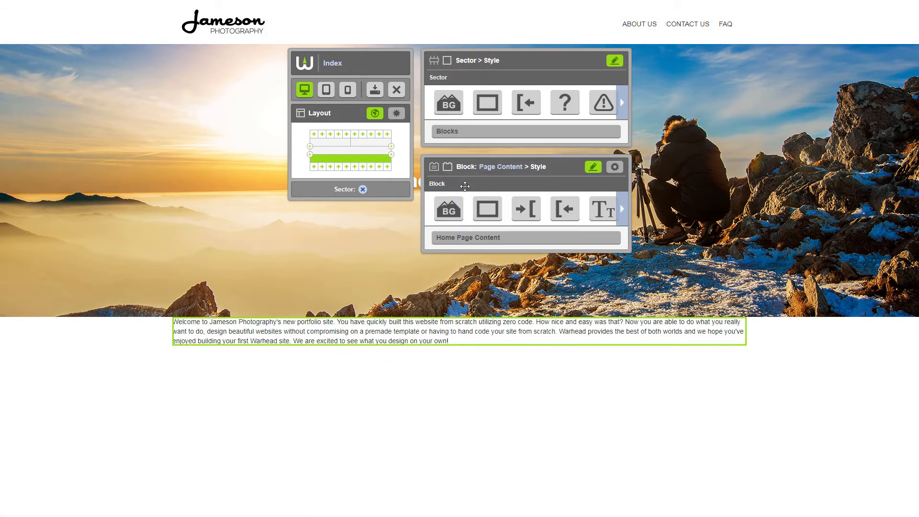
click(473, 238)
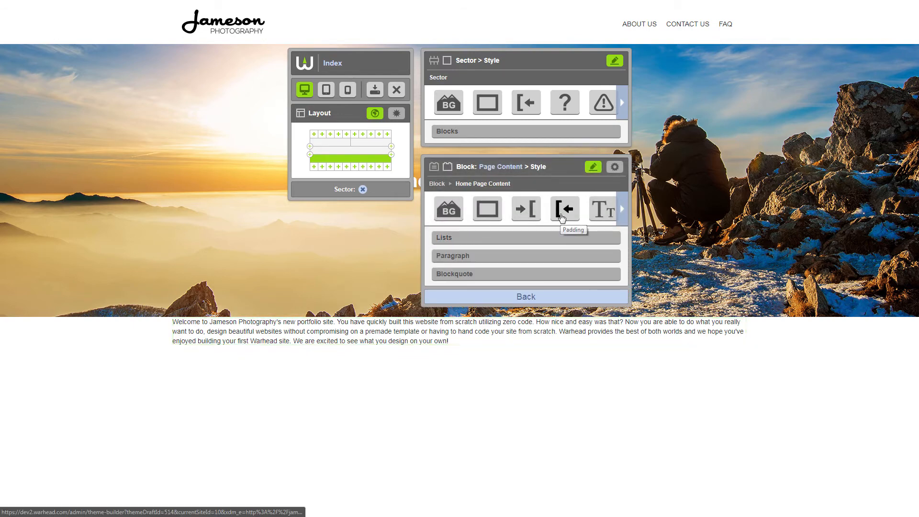
click(525, 211)
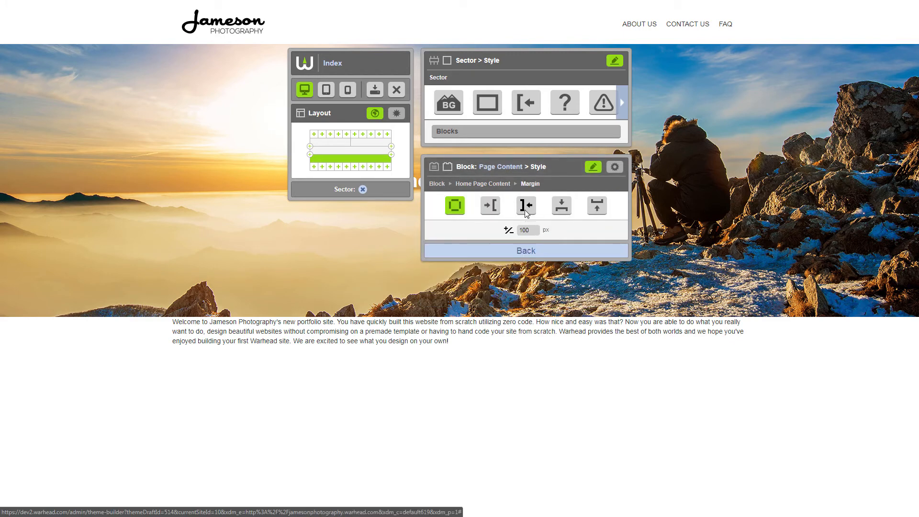
click(510, 259)
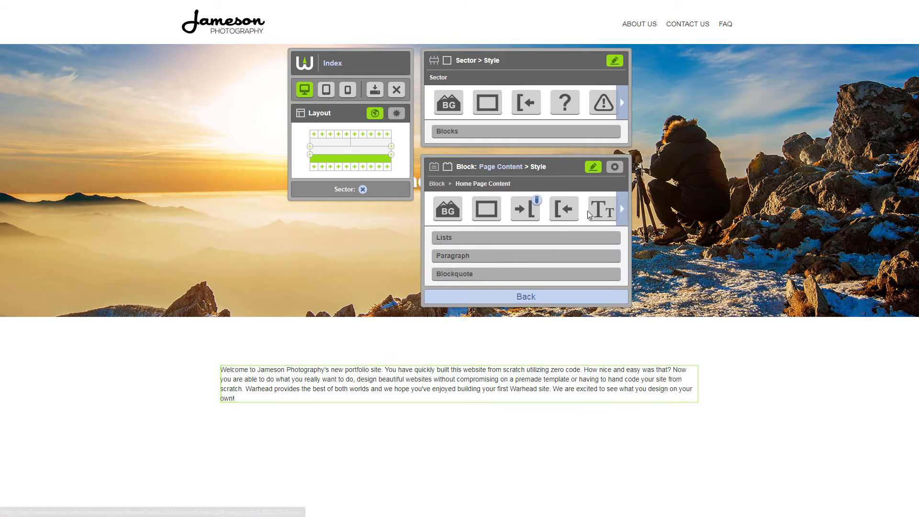
- Set the Home Page Content text to 16 px and centre-aligned, and preview the page with the builder panels collapsed
click(589, 210)
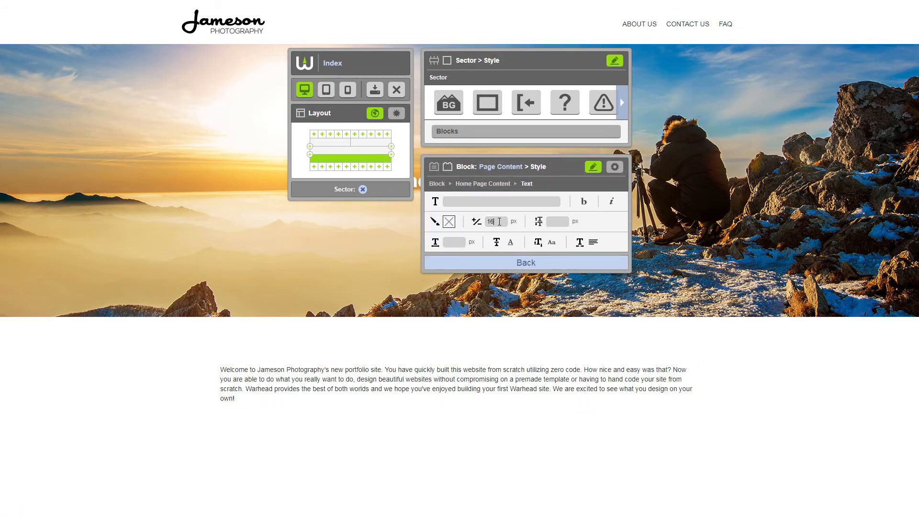
click(592, 242)
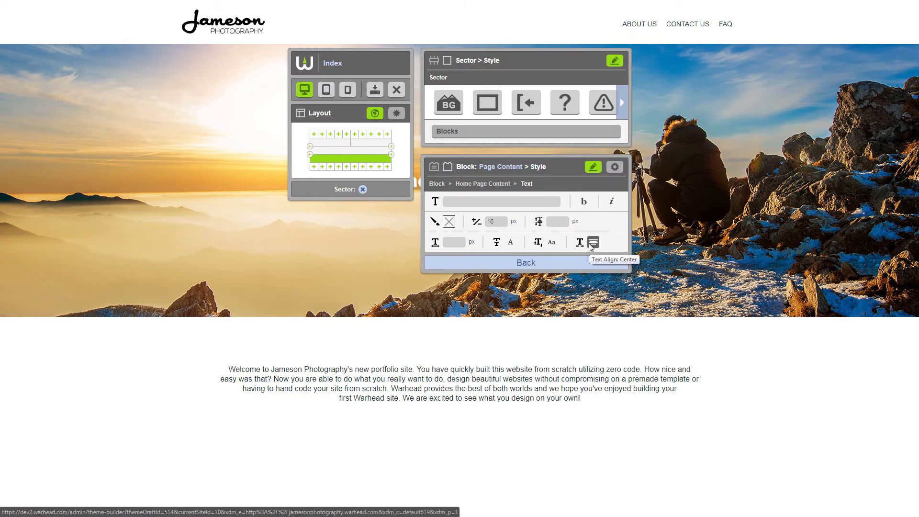
click(304, 63)
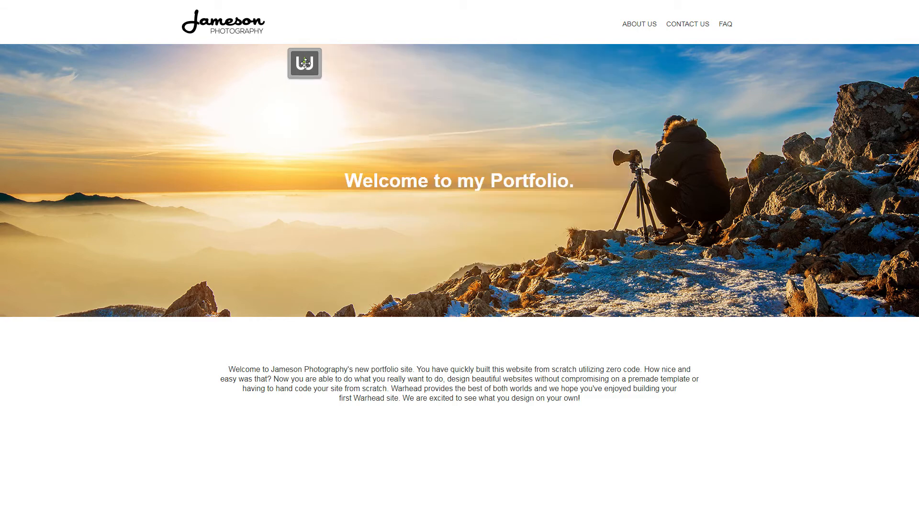
click(305, 63)
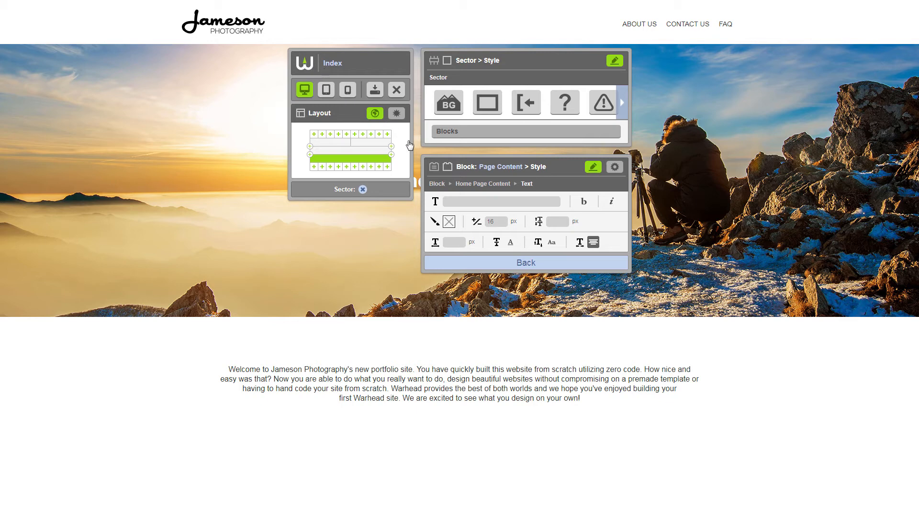
- Start a Gallery block in the sector holding the welcome text and choose Portfolio as its gallery
click(433, 167)
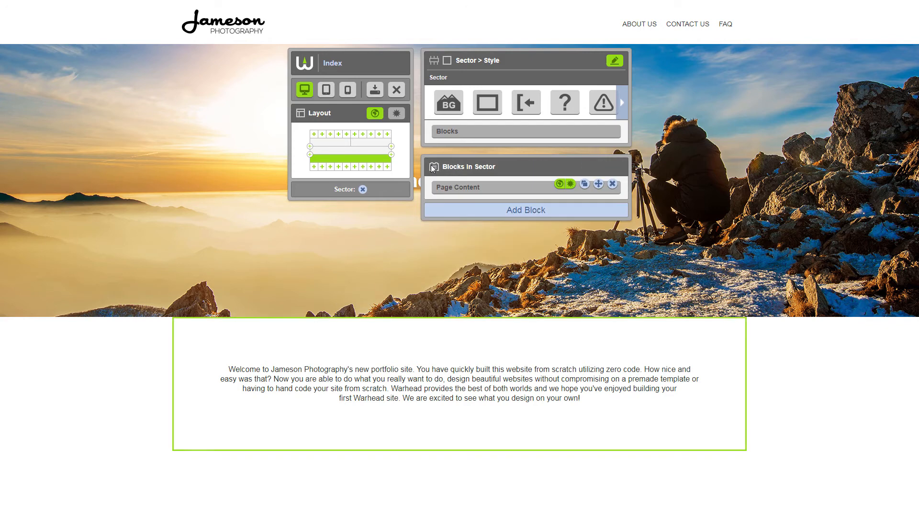
click(450, 211)
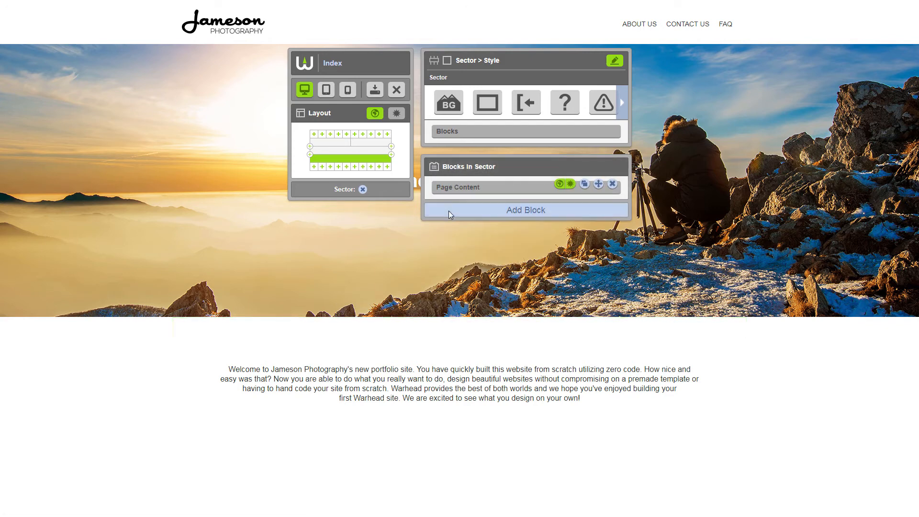
mouse_move(458, 246)
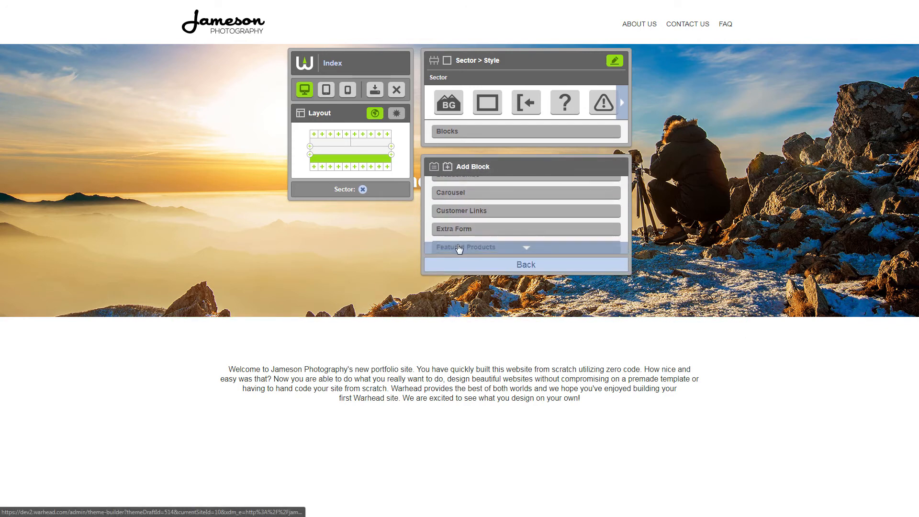
click(456, 233)
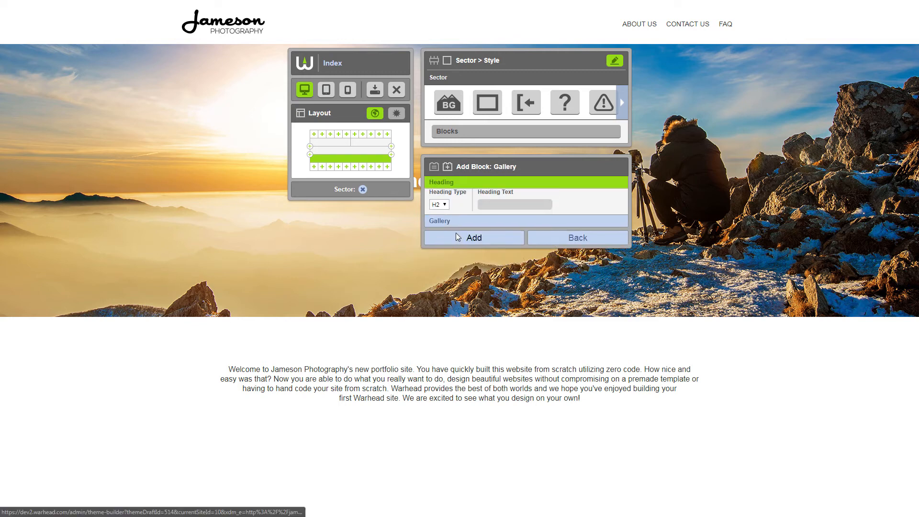
click(457, 227)
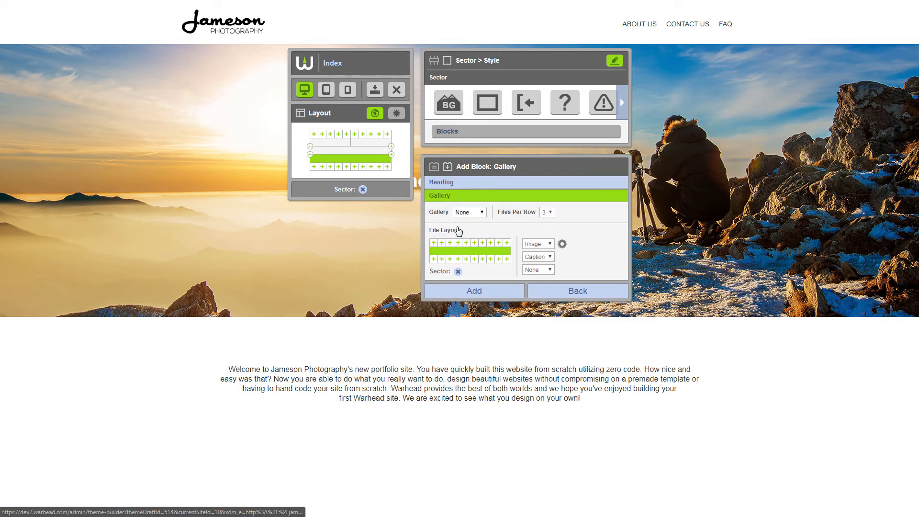
click(463, 214)
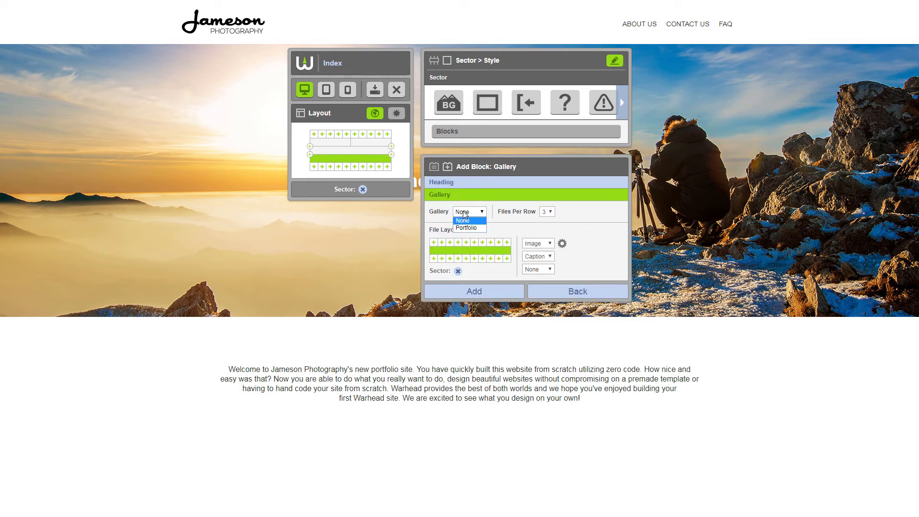
click(469, 223)
click(473, 214)
click(473, 227)
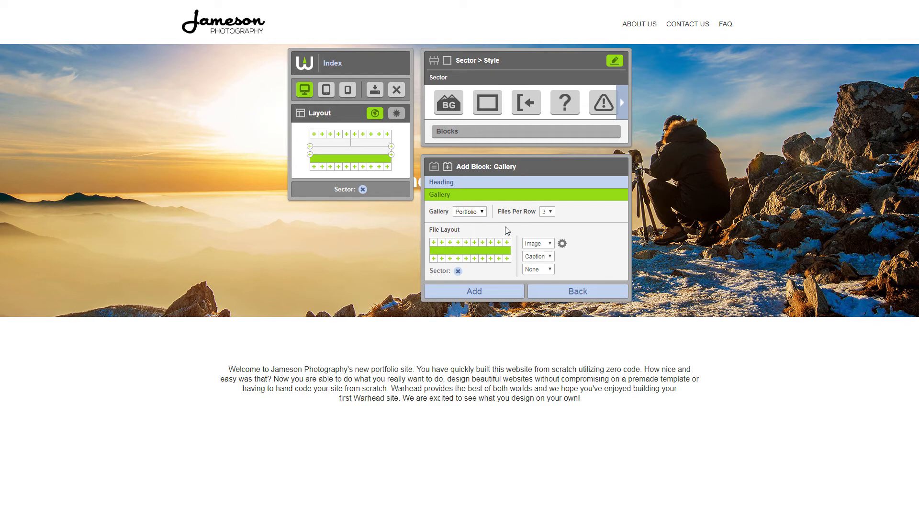
- Set the gallery's maximum image width to 360 px, change its maximum image height, and add the block
click(562, 240)
drag(448, 232, 423, 235)
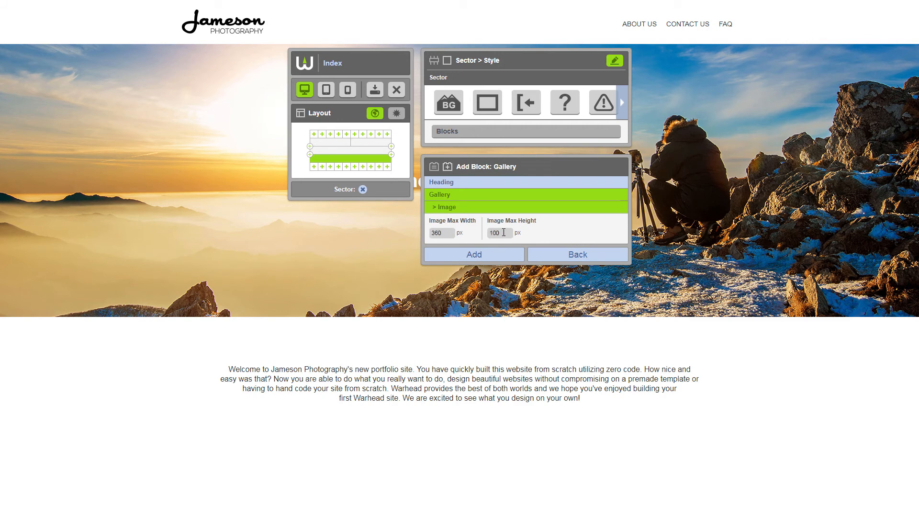
drag(501, 233, 485, 232)
click(478, 255)
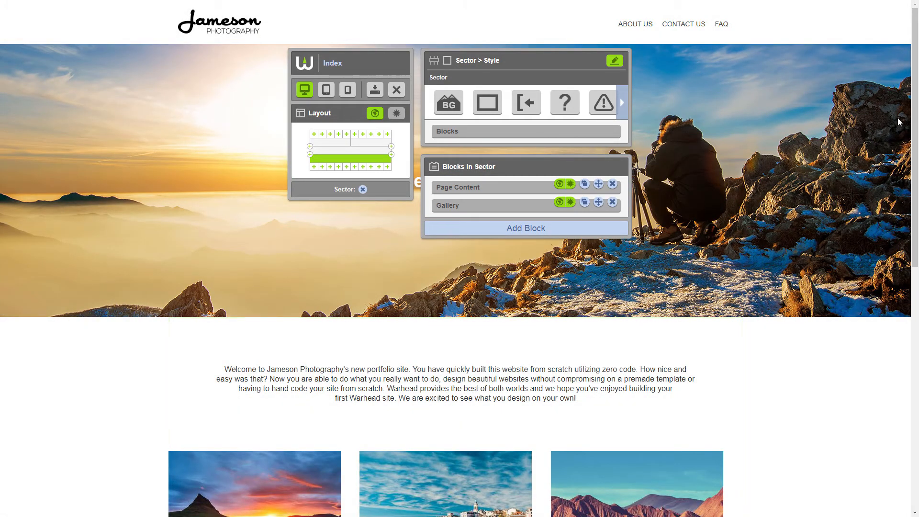
- Set the Gallery block's padding to 20 px at the top and 100 px at the bottom
drag(914, 117, 917, 327)
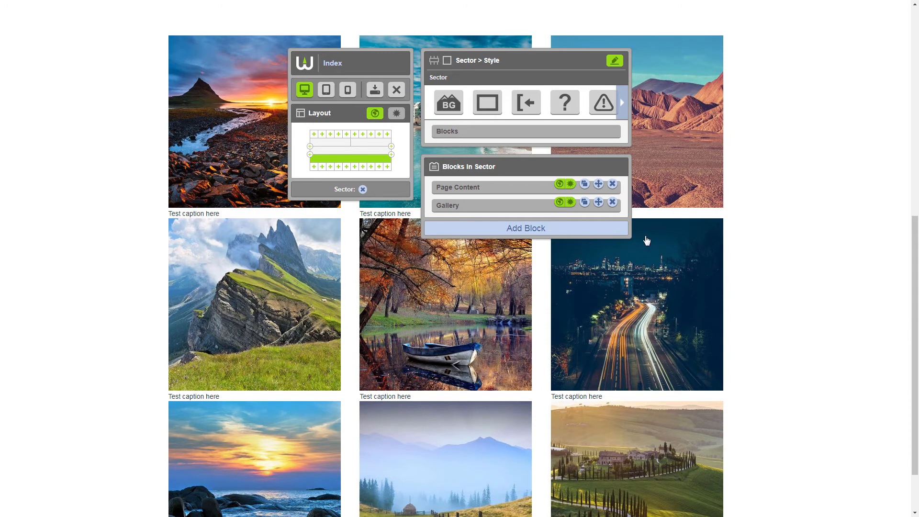
click(508, 204)
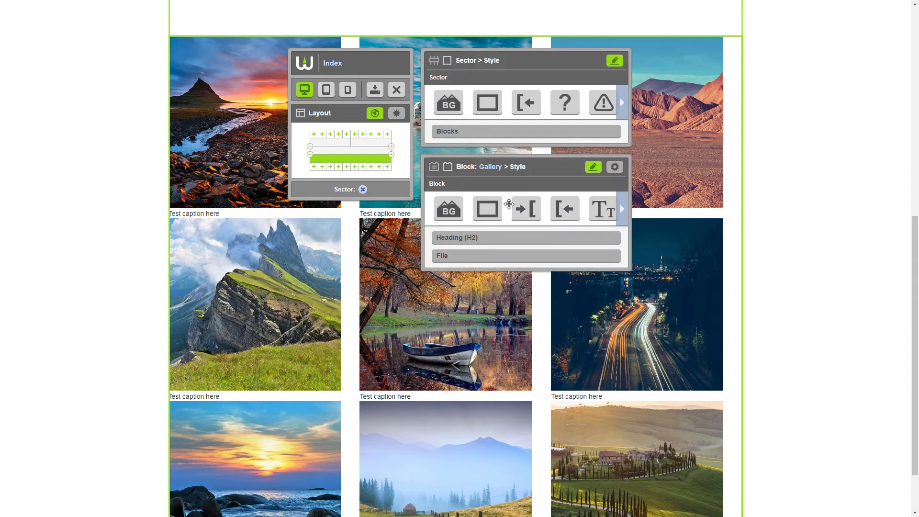
click(560, 209)
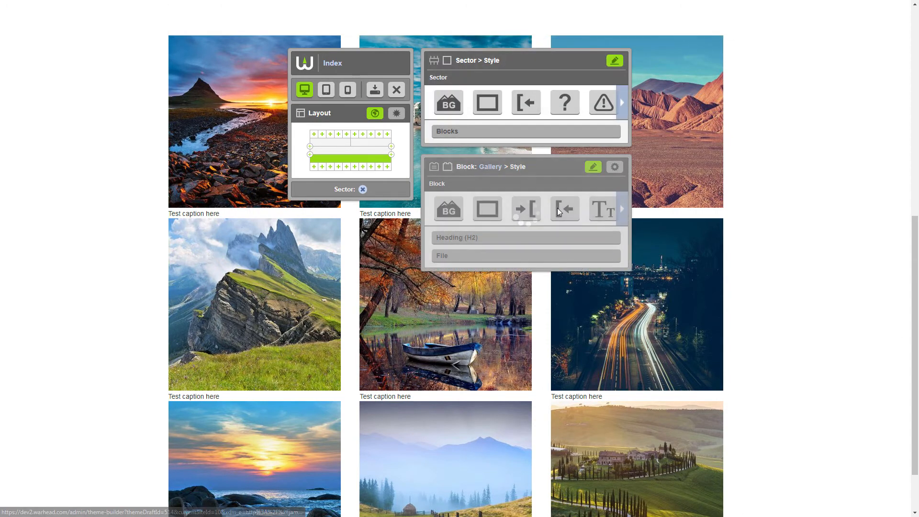
click(560, 205)
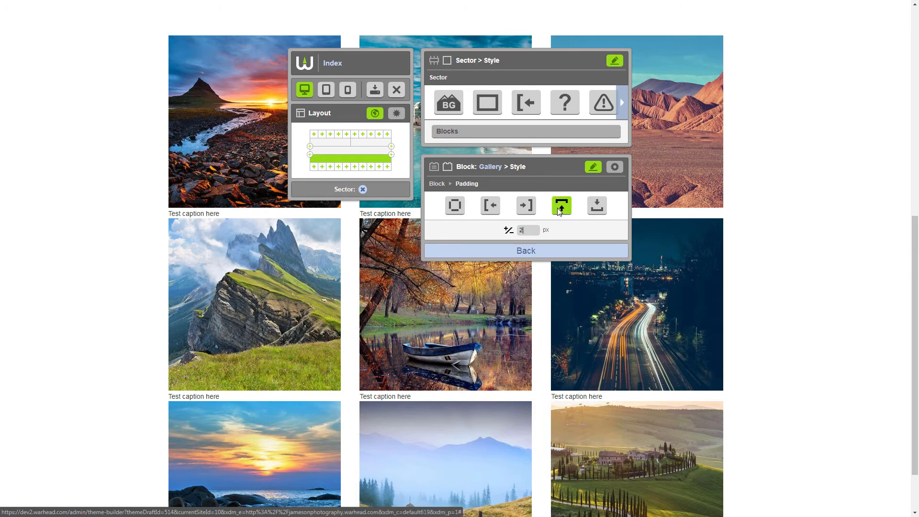
click(594, 209)
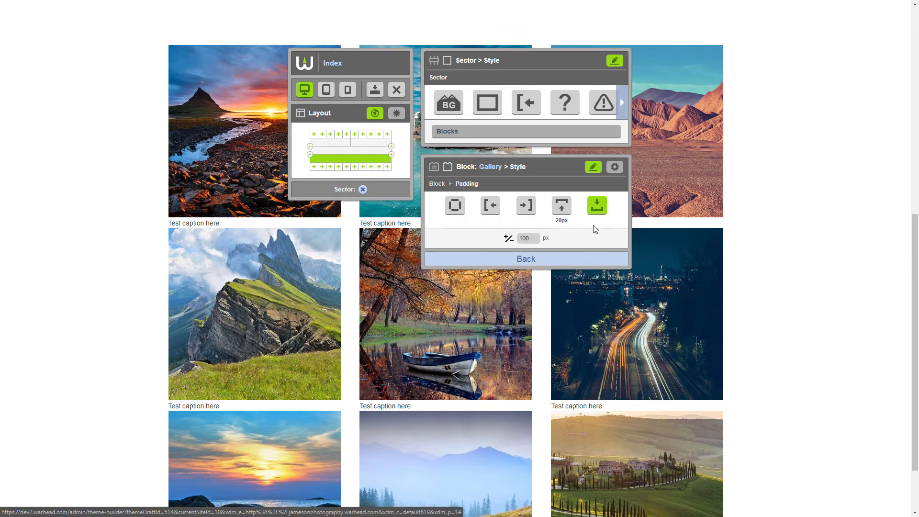
drag(916, 249, 915, 292)
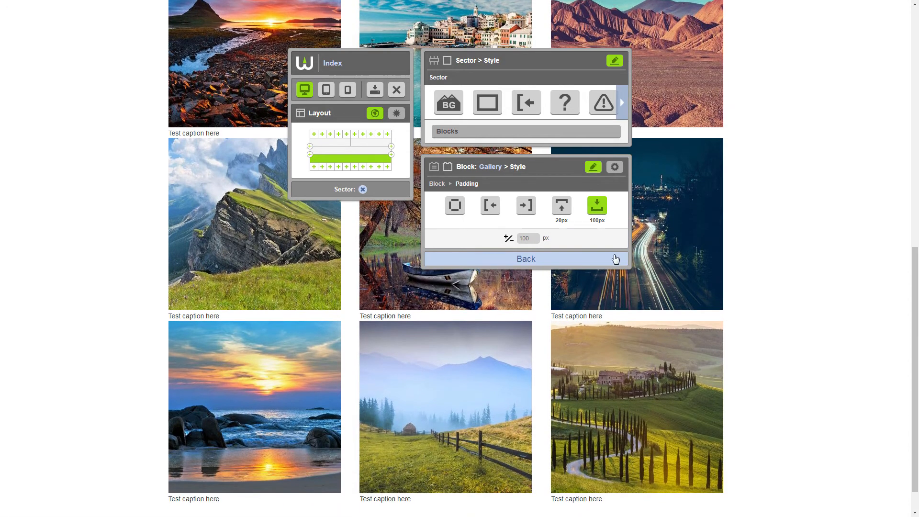
click(573, 258)
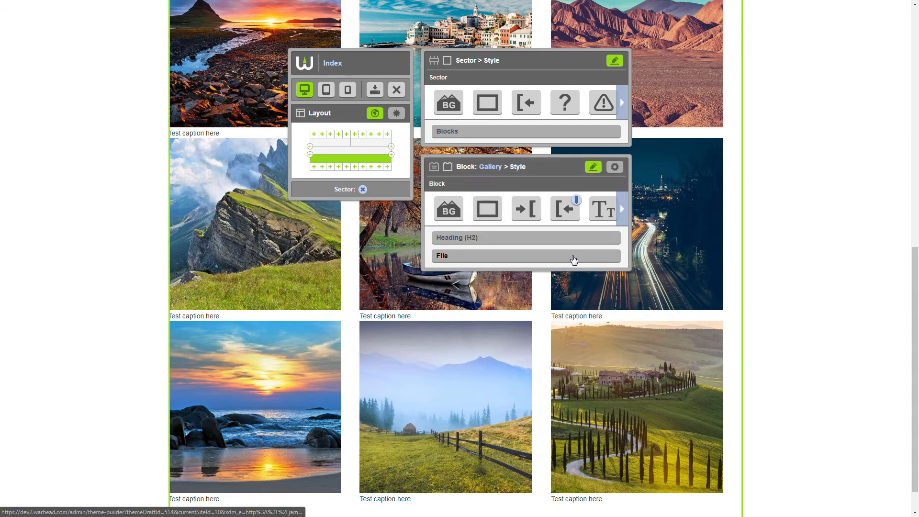
- Set a 15 px padding on all sides of the gallery files' captions
click(568, 257)
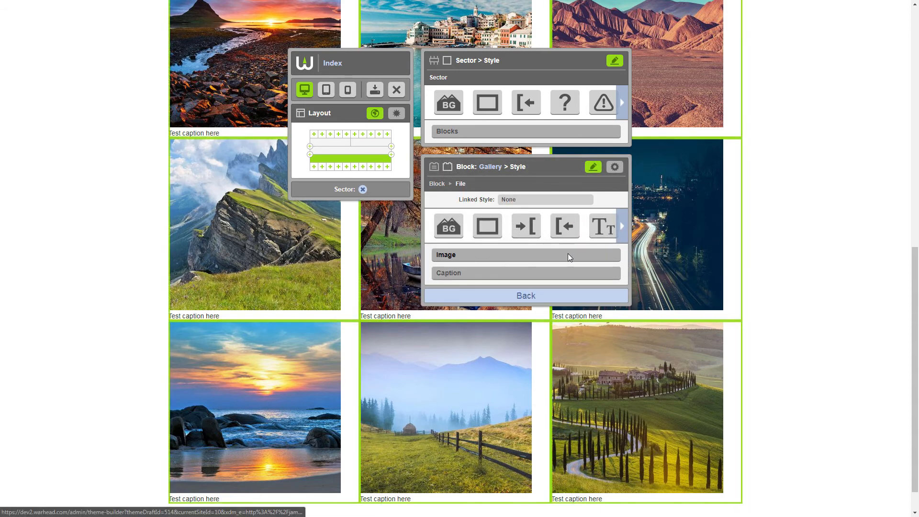
click(545, 273)
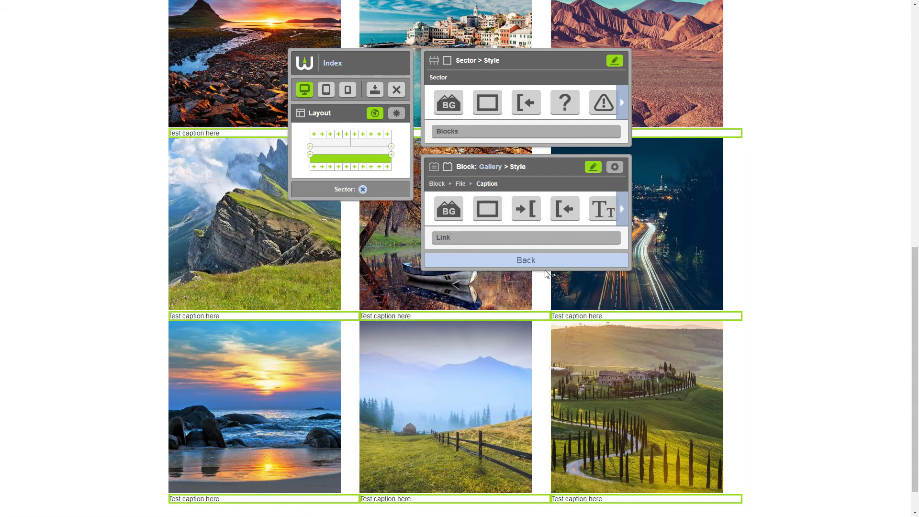
click(562, 216)
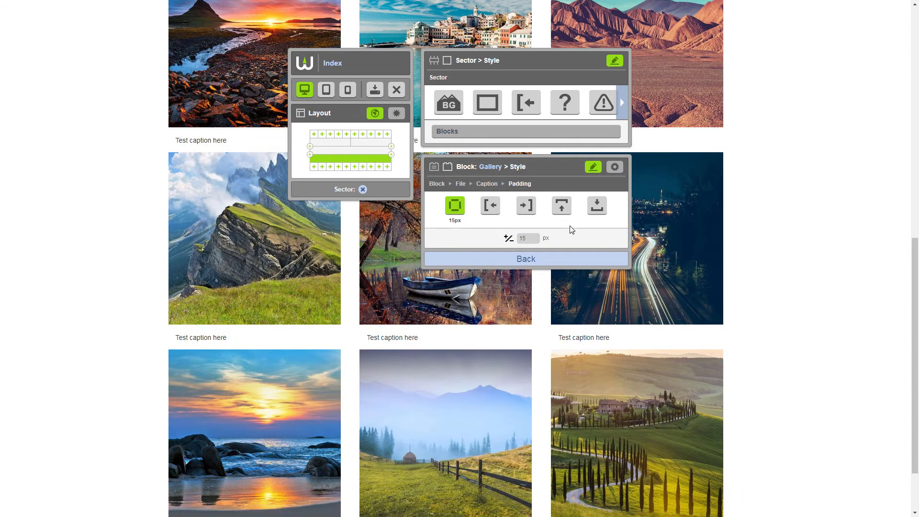
- Create a full-width sector below the gallery and add a Text / Code block reading "2017 Jameson Photography. Powered by Warhead."
drag(916, 330, 918, 374)
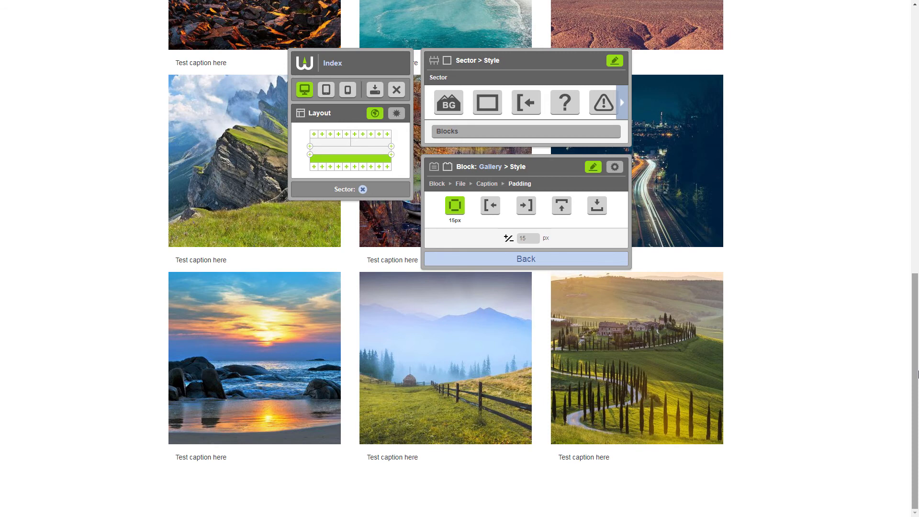
click(315, 167)
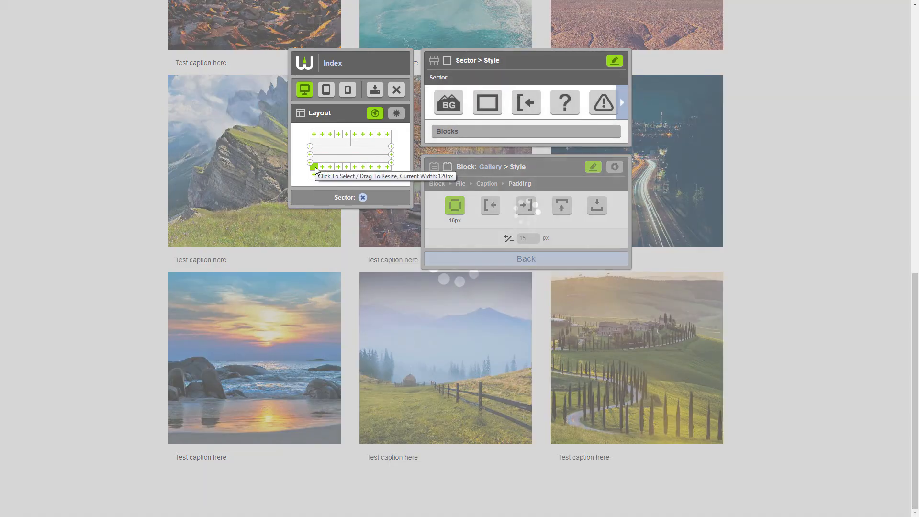
drag(321, 166, 387, 169)
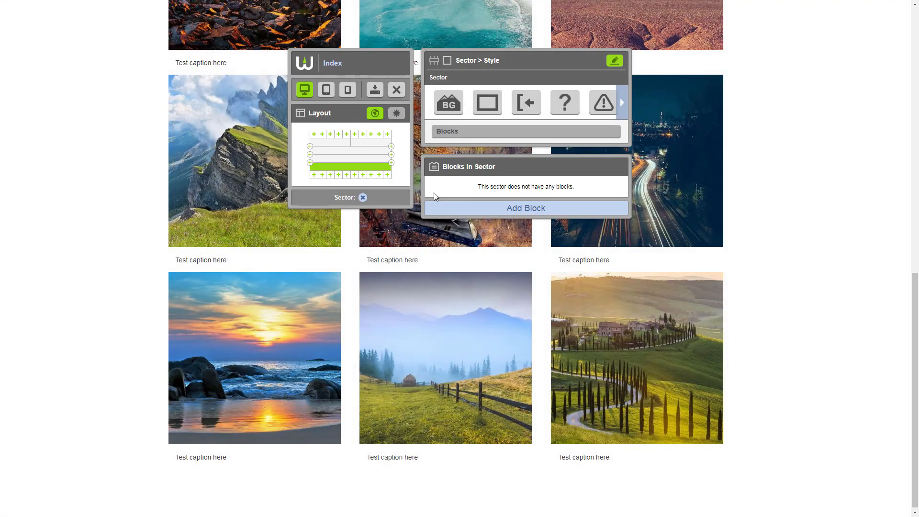
click(448, 207)
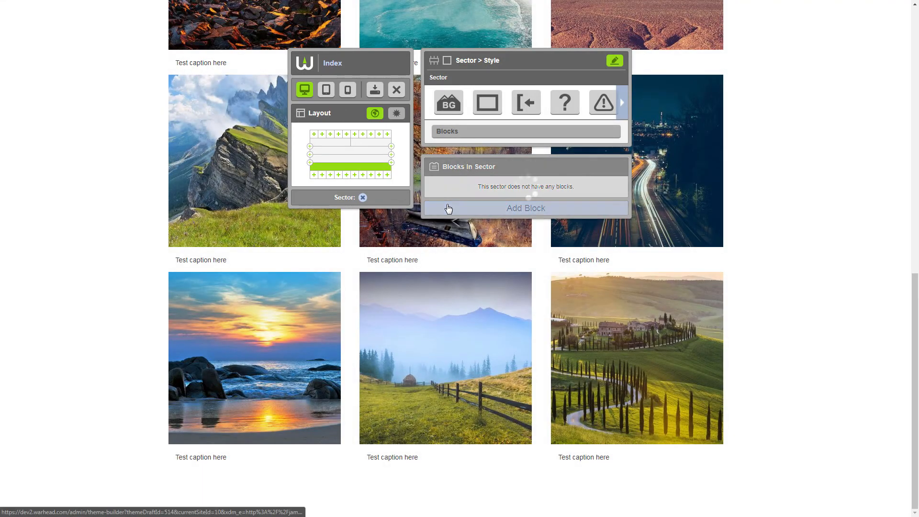
mouse_move(452, 252)
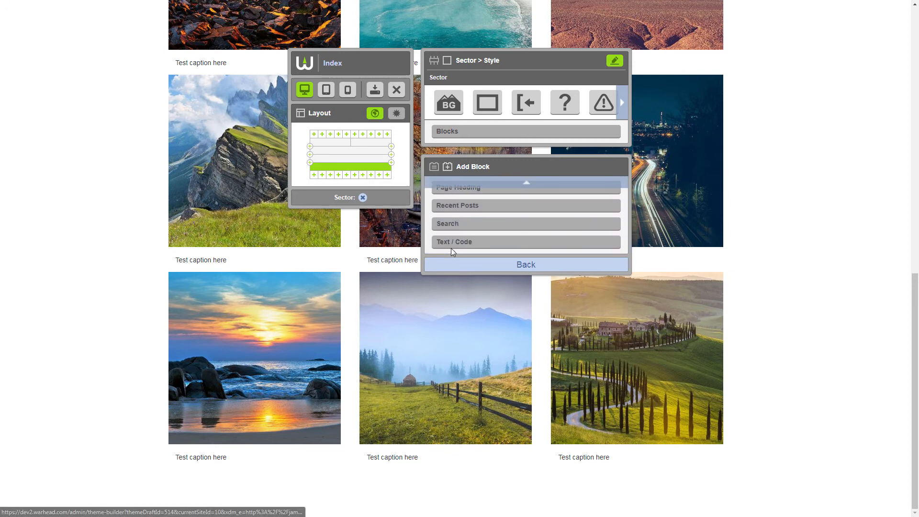
click(449, 242)
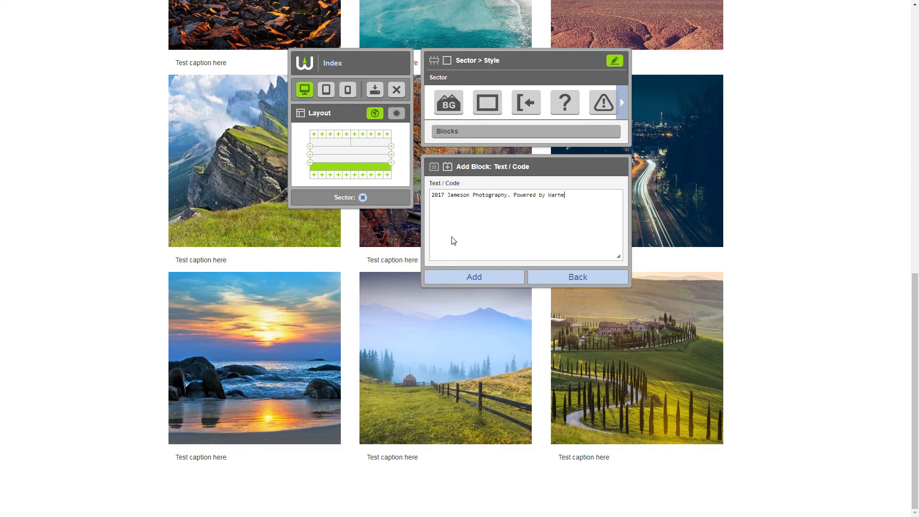
click(468, 277)
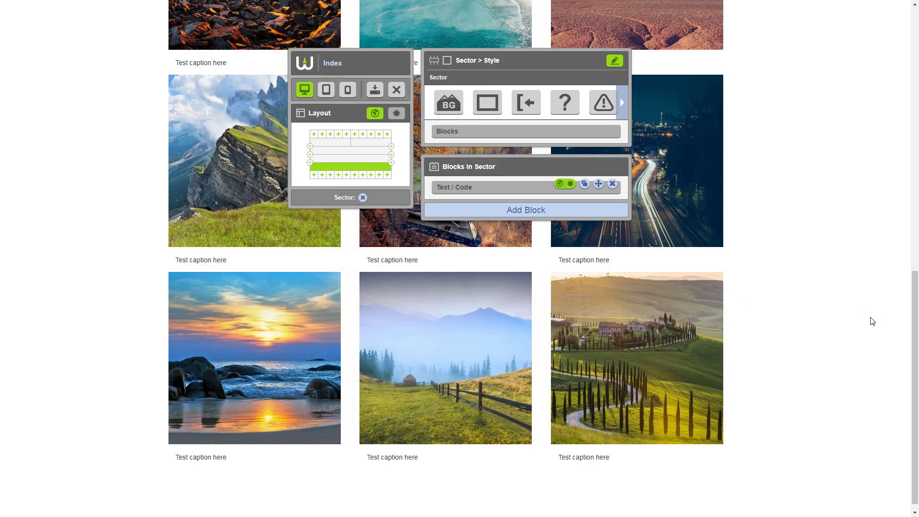
- Set the footer Text / Code block's top and bottom margins to 20 px each
scroll(741, 392, down, 1)
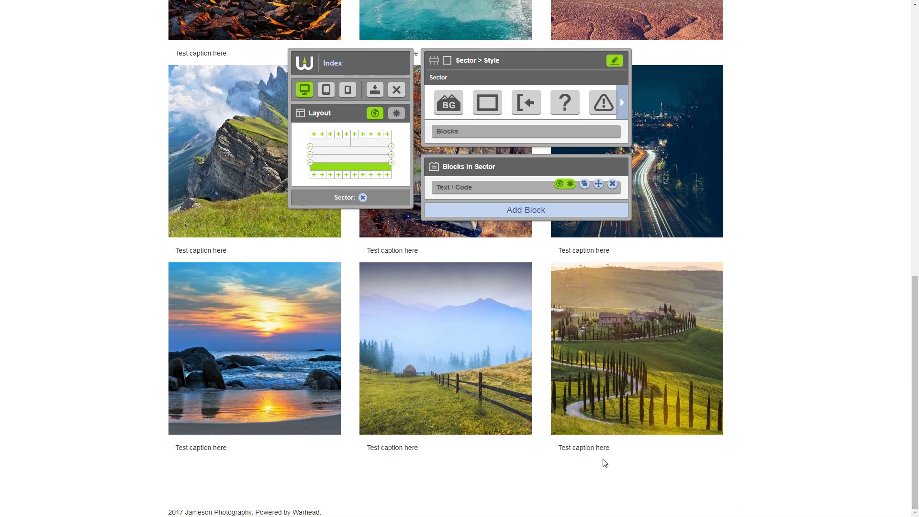
click(508, 187)
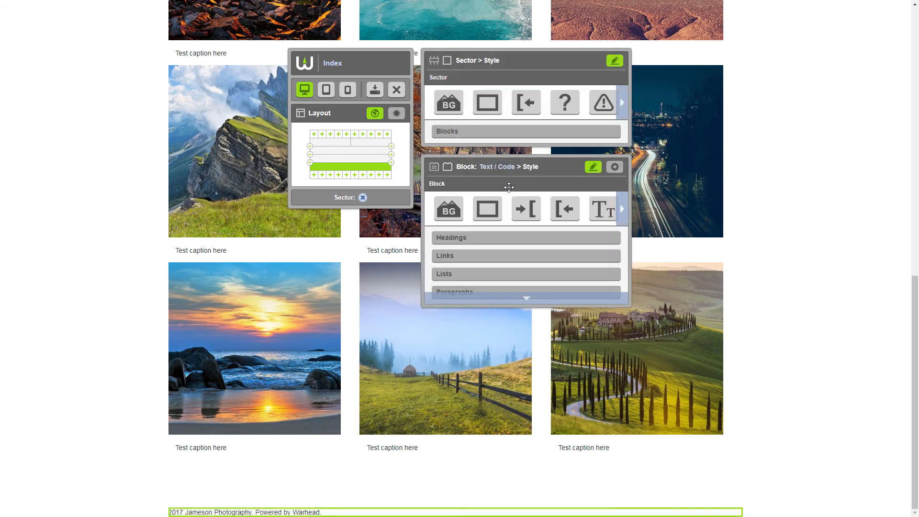
click(526, 209)
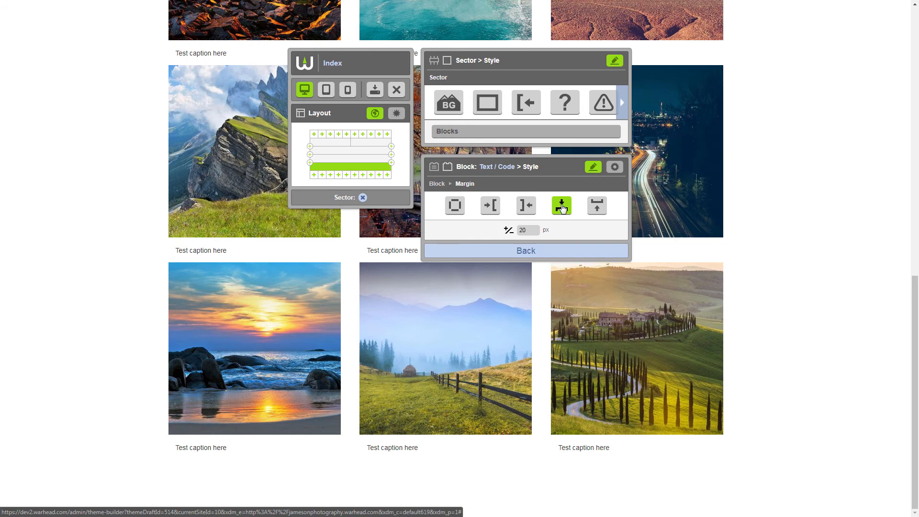
click(596, 206)
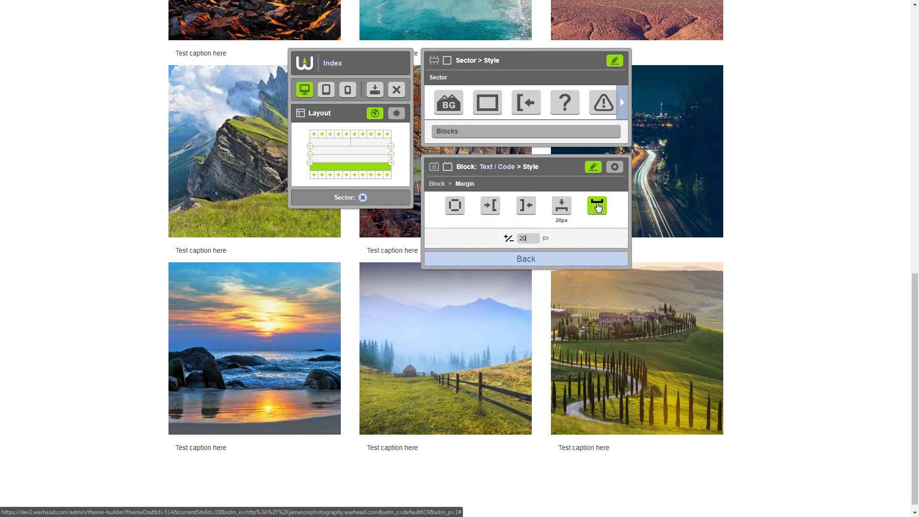
click(539, 258)
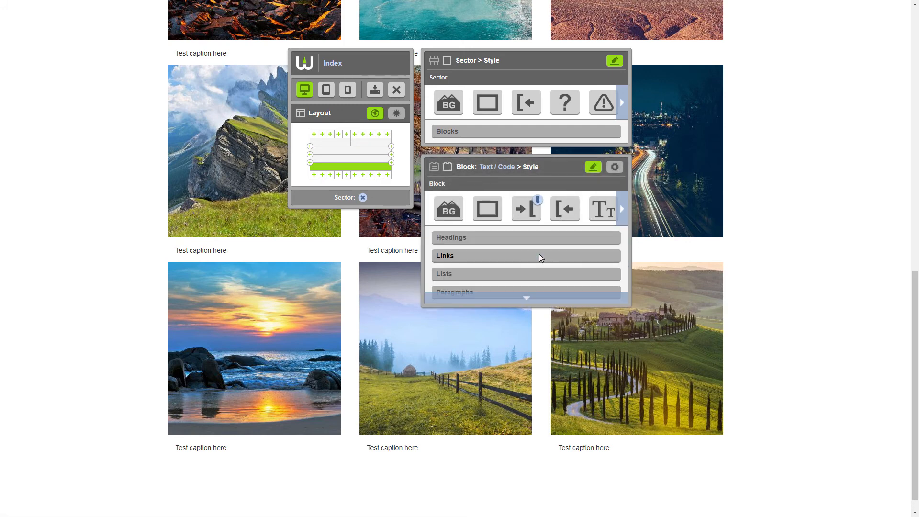
- Centre-align the footer block's text and colour it white
click(598, 211)
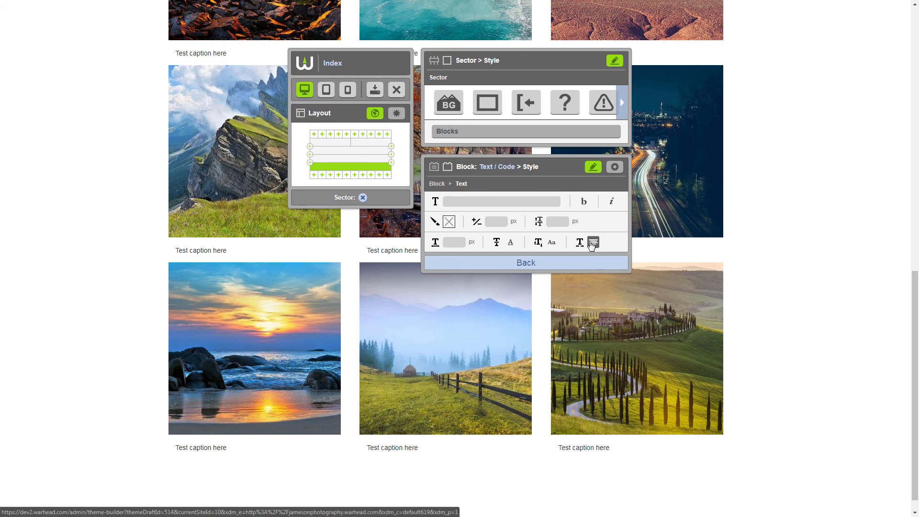
click(450, 223)
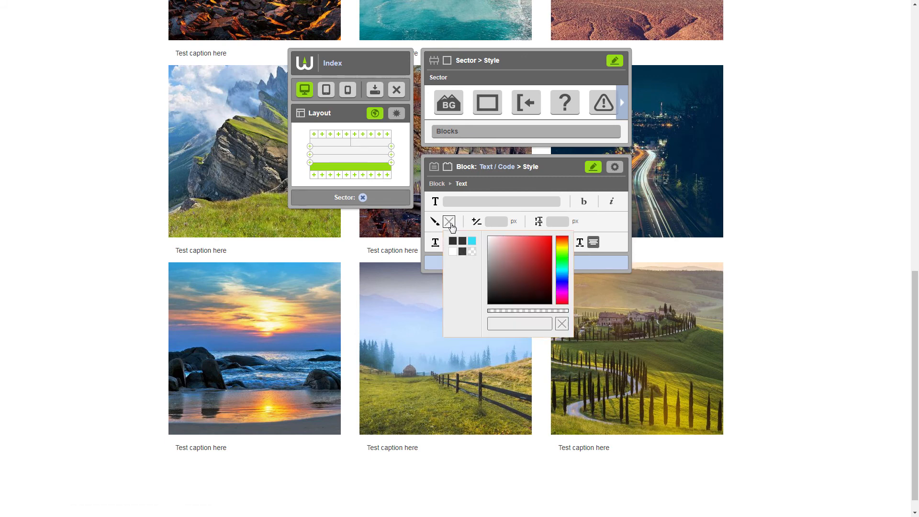
click(452, 253)
click(465, 225)
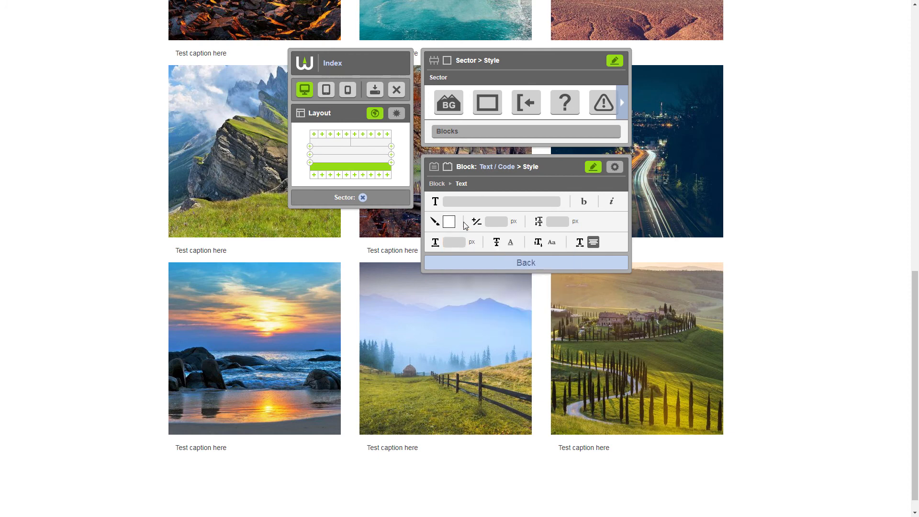
- Set the background colour of the footer's row to the dark grey preset #2f2f2f
click(435, 62)
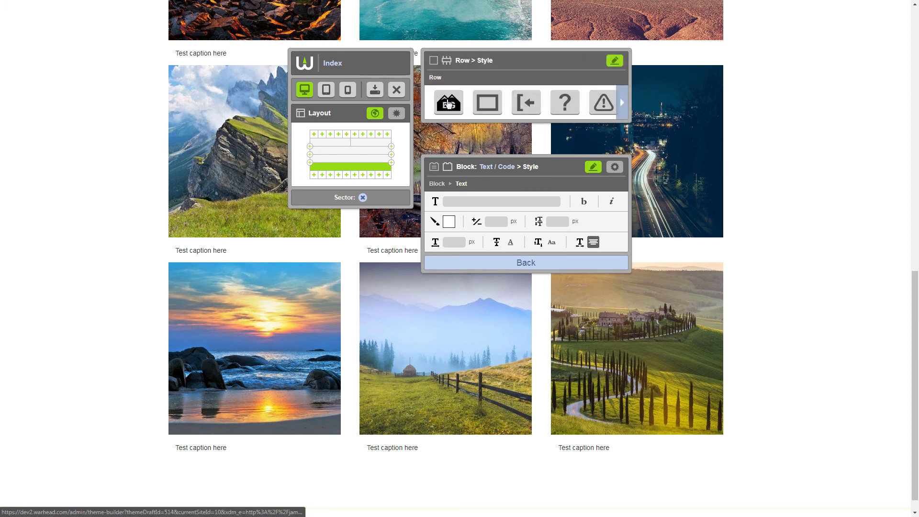
click(449, 104)
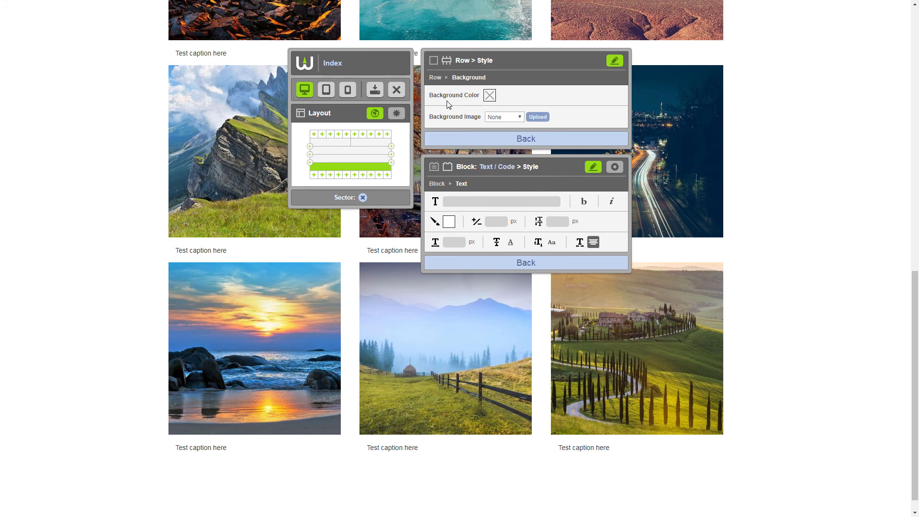
click(488, 98)
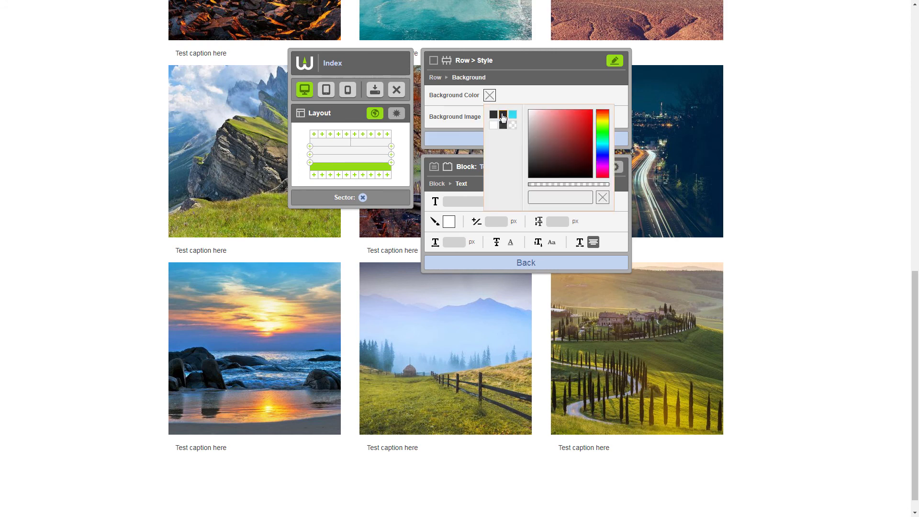
click(504, 117)
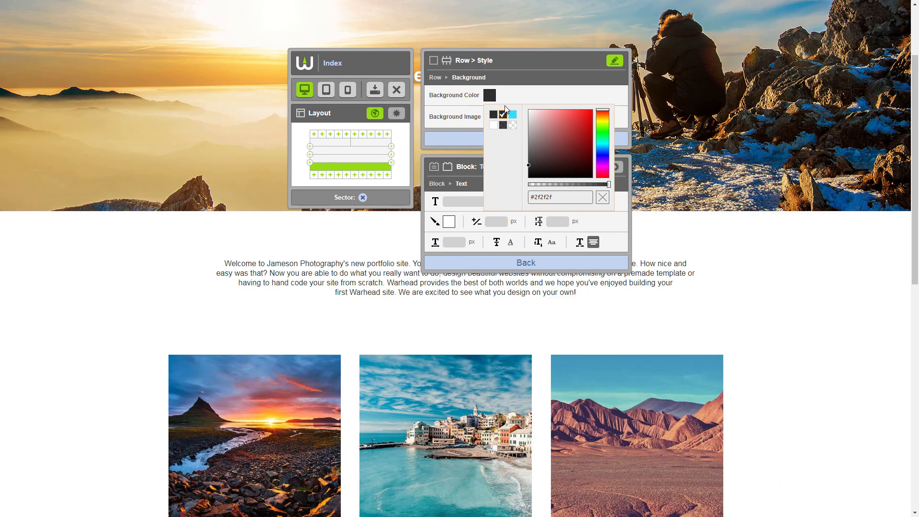
click(509, 99)
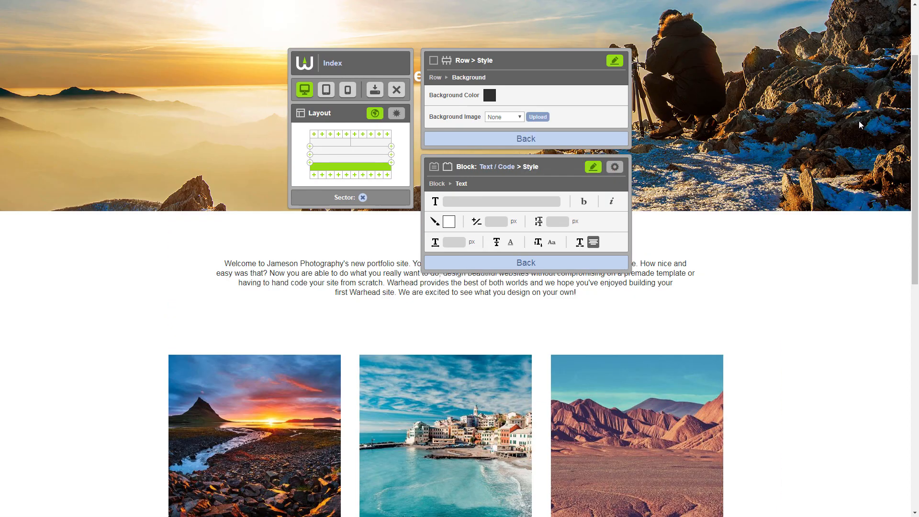
- Collapse the theme builder panels and review the finished Index page from the footer up to the header
drag(914, 125, 917, 400)
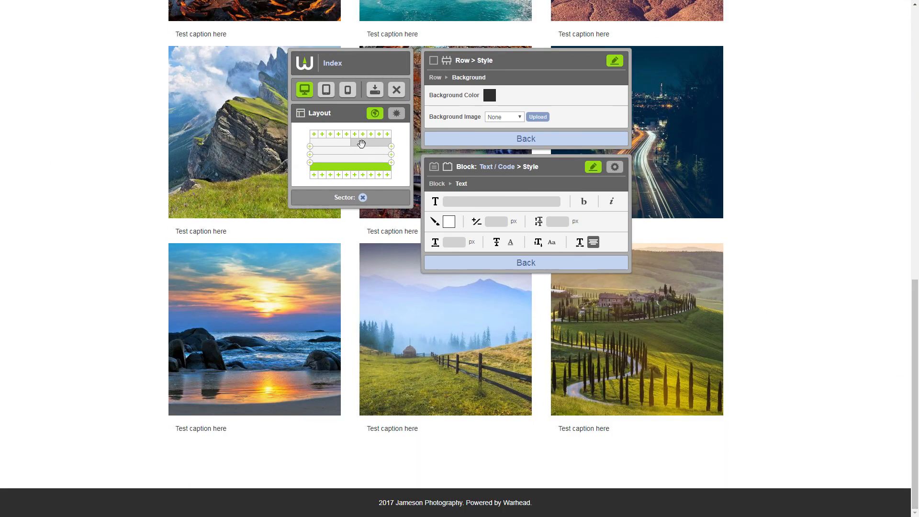
click(302, 67)
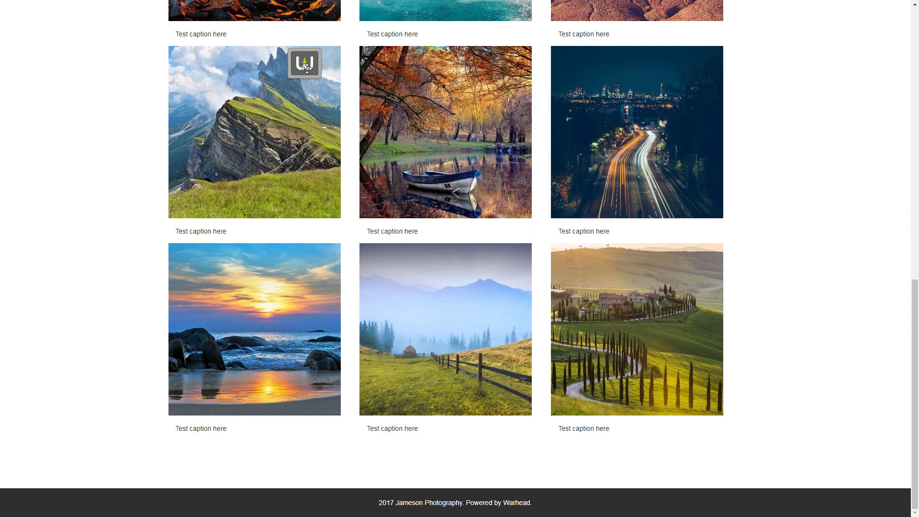
drag(916, 341, 917, 62)
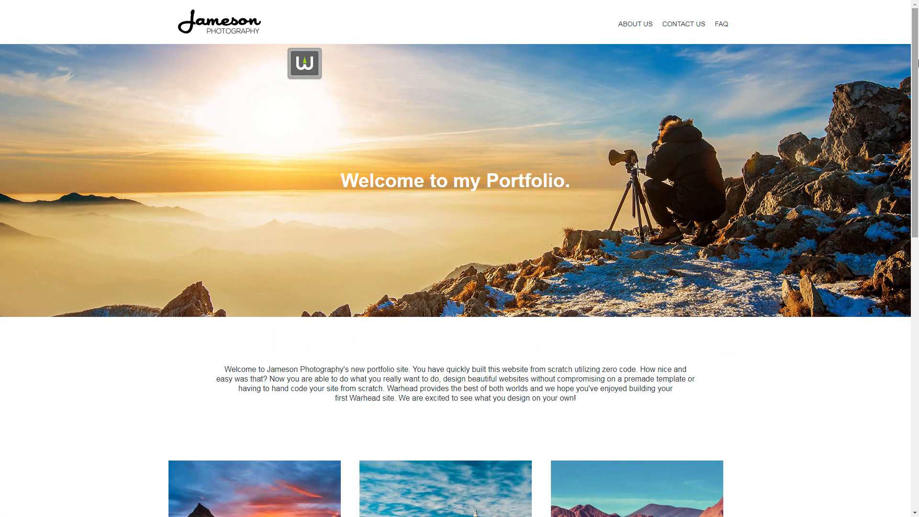